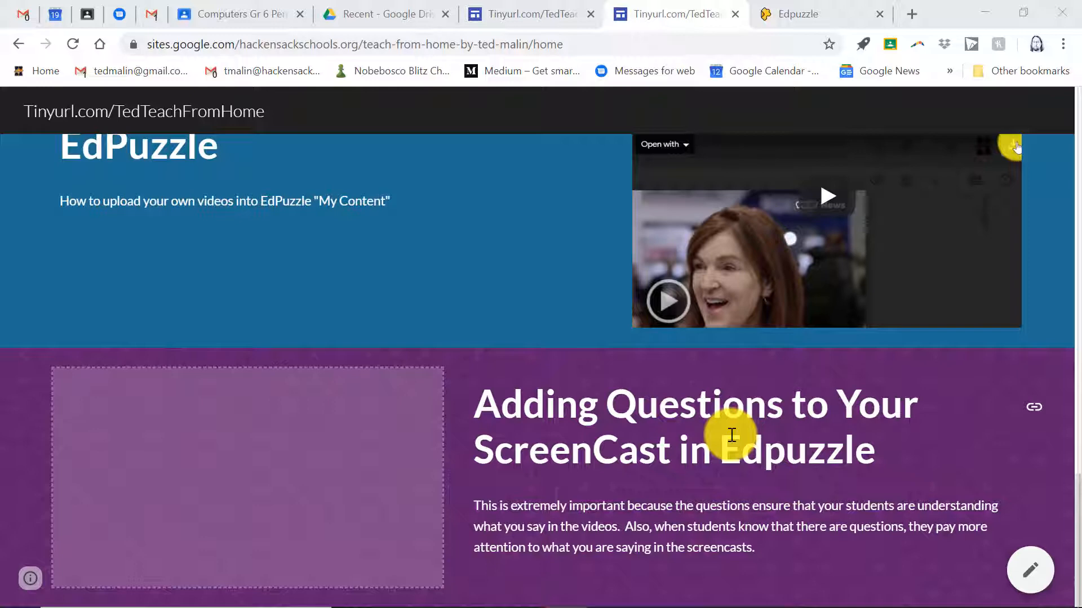
# Step: Review the teach-from-home site from its heading down to the section on adding questions in Edpuzzle
pyautogui.scroll(15, 732, 435)
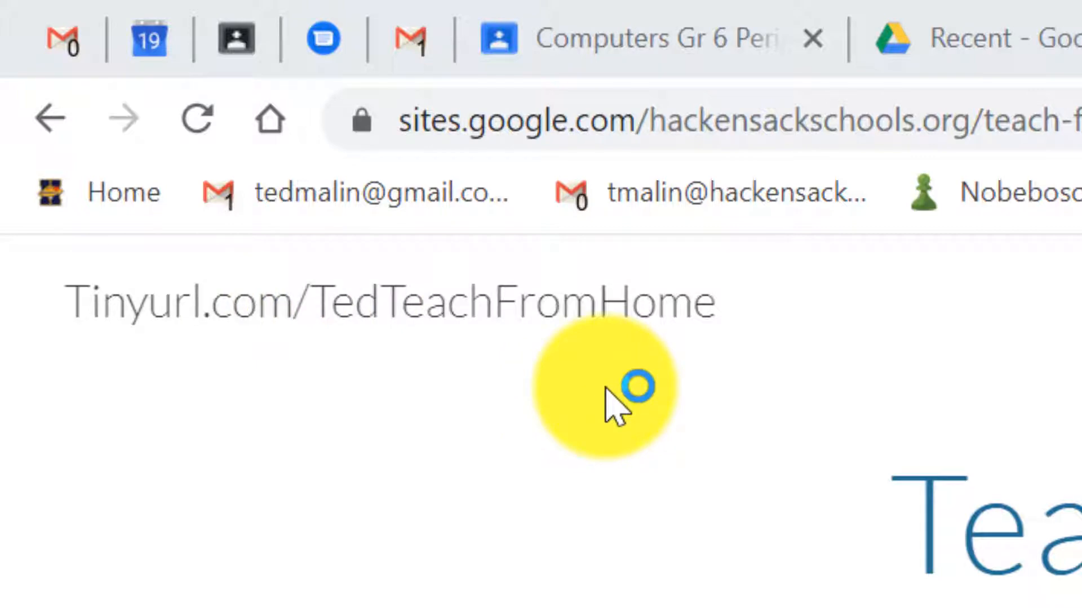
pyautogui.scroll(-12, 640, 422)
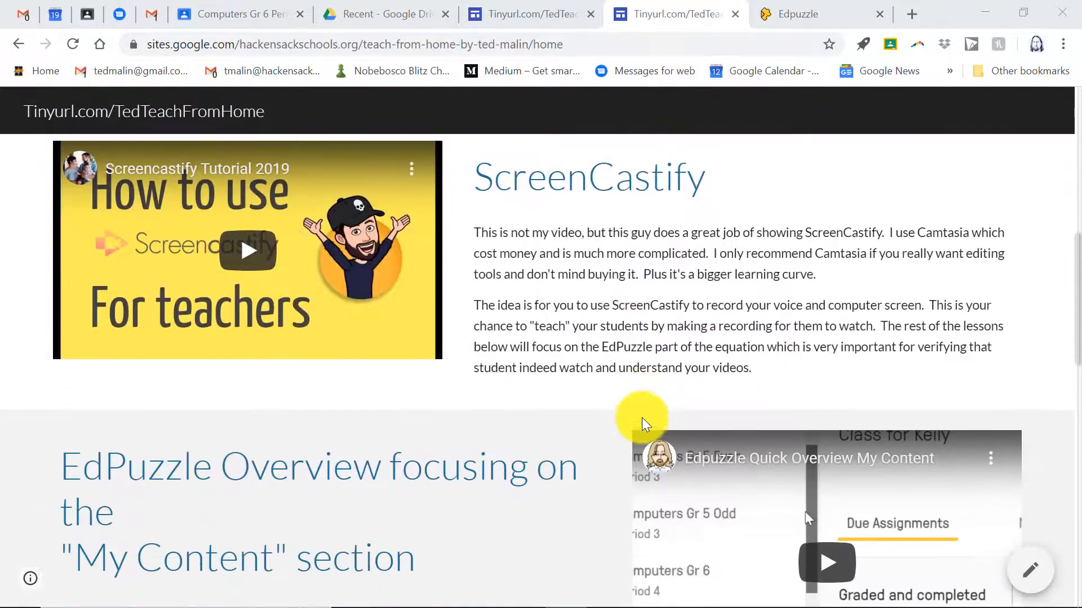
pyautogui.scroll(-20, 641, 418)
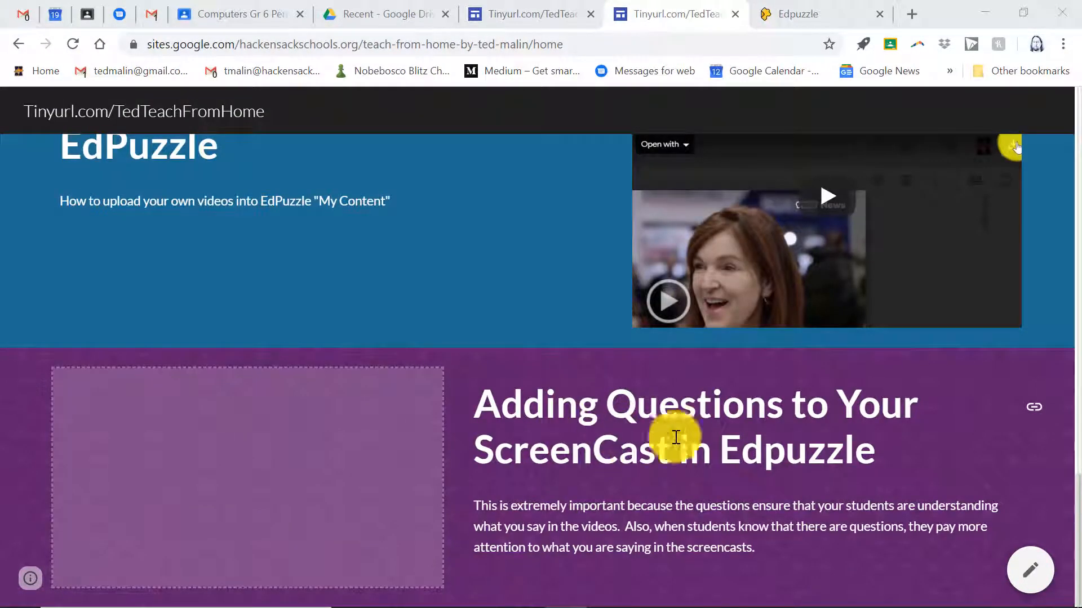
# Step: Switch to Edpuzzle, open the Content library and look through its content sources and popular channels
pyautogui.click(805, 7)
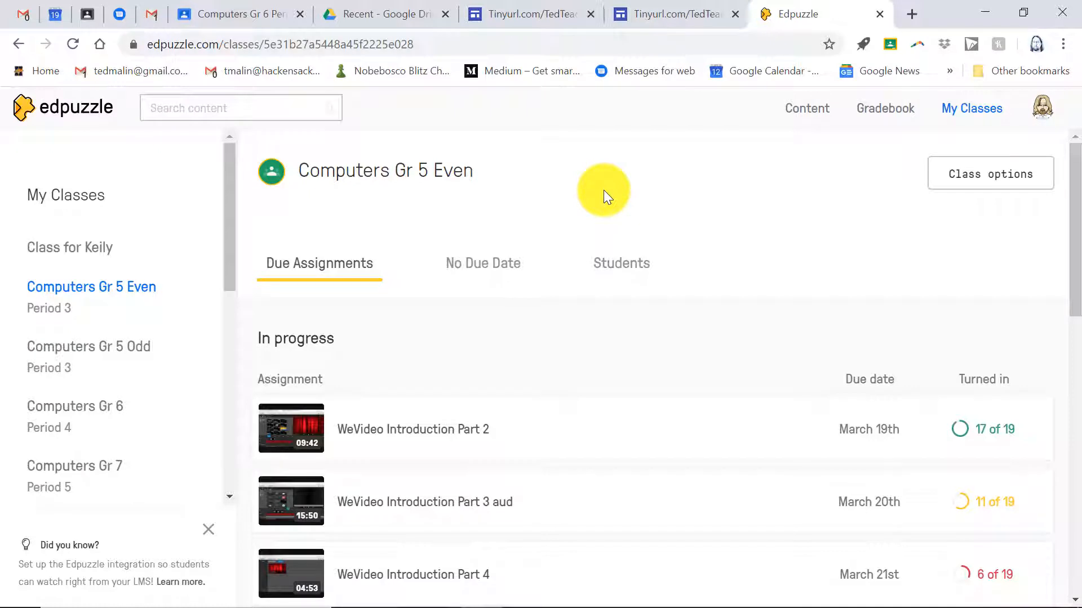
pyautogui.click(808, 119)
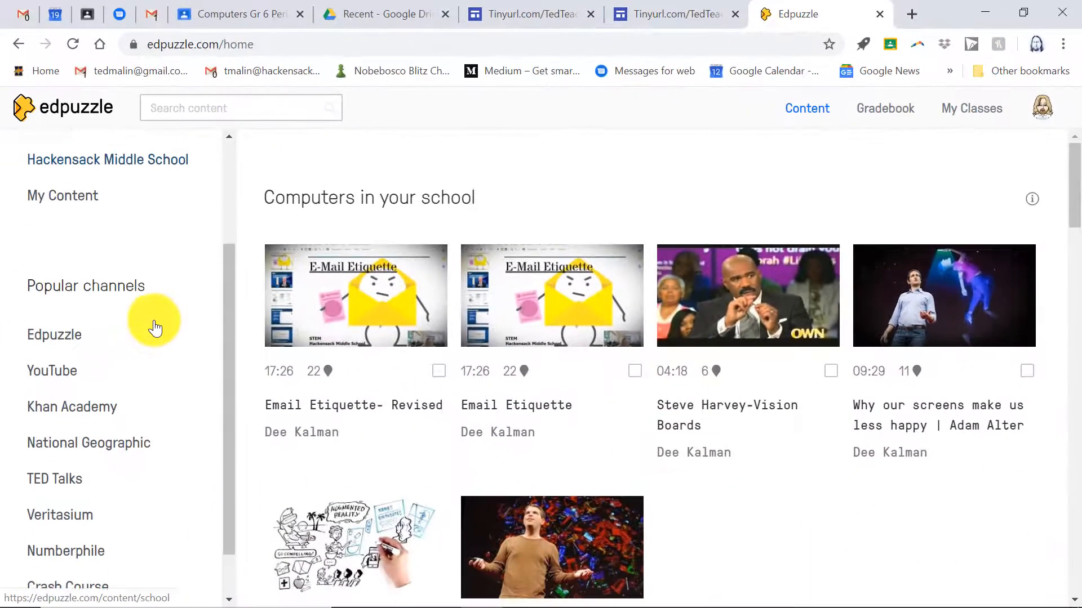
pyautogui.scroll(-1, 152, 324)
pyautogui.scroll(1, 152, 329)
pyautogui.scroll(-1, 150, 324)
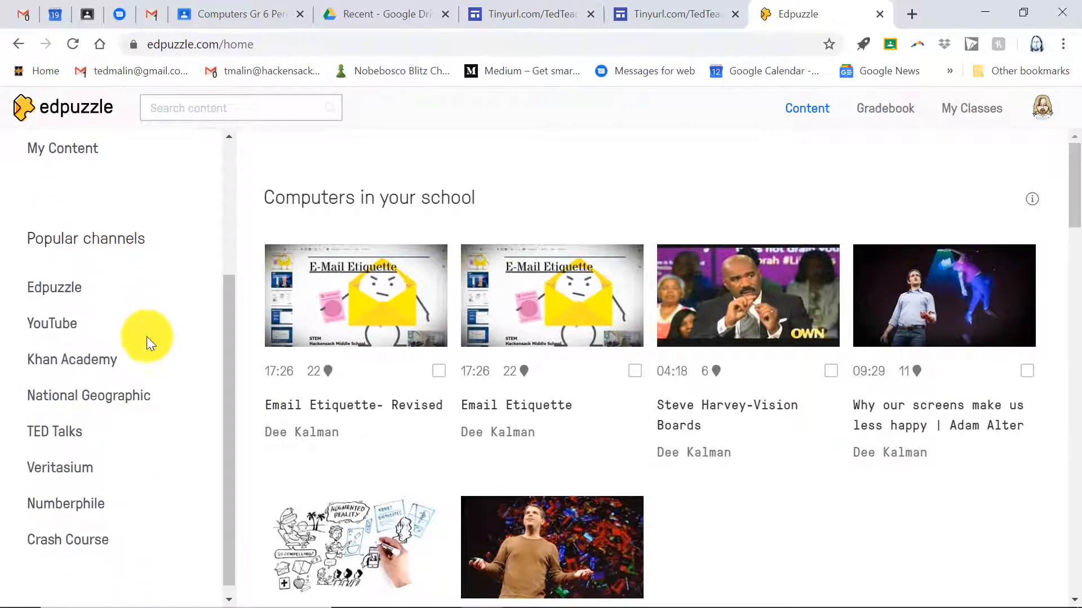
pyautogui.scroll(4, 136, 306)
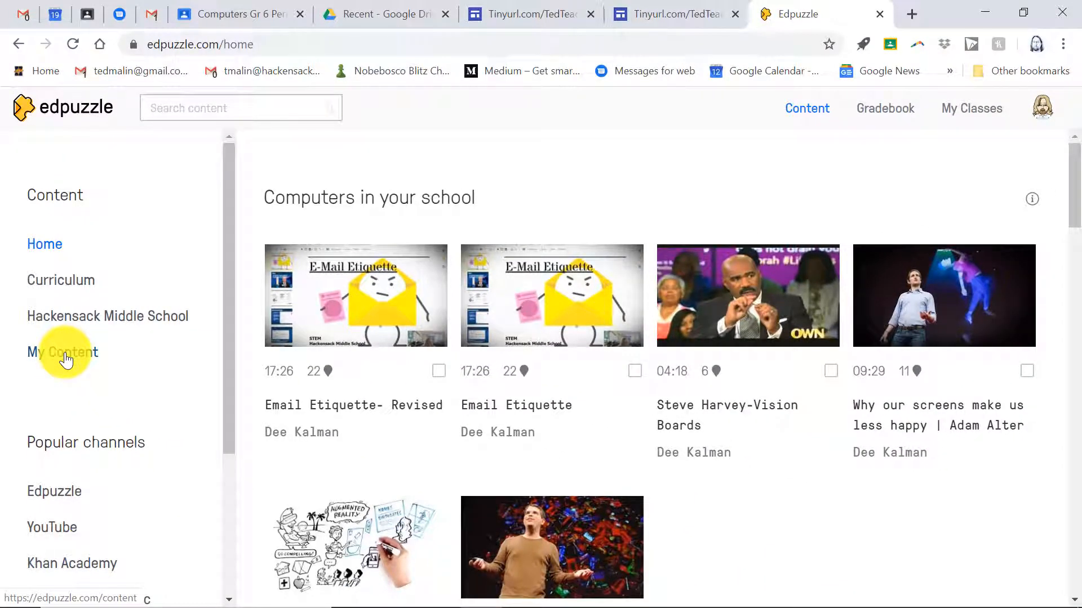
# Step: Return to the teach-from-home site and review the ScreenCastify and "Adding Questions to Your ScreenCast in Edpuzzle" sections
pyautogui.click(658, 14)
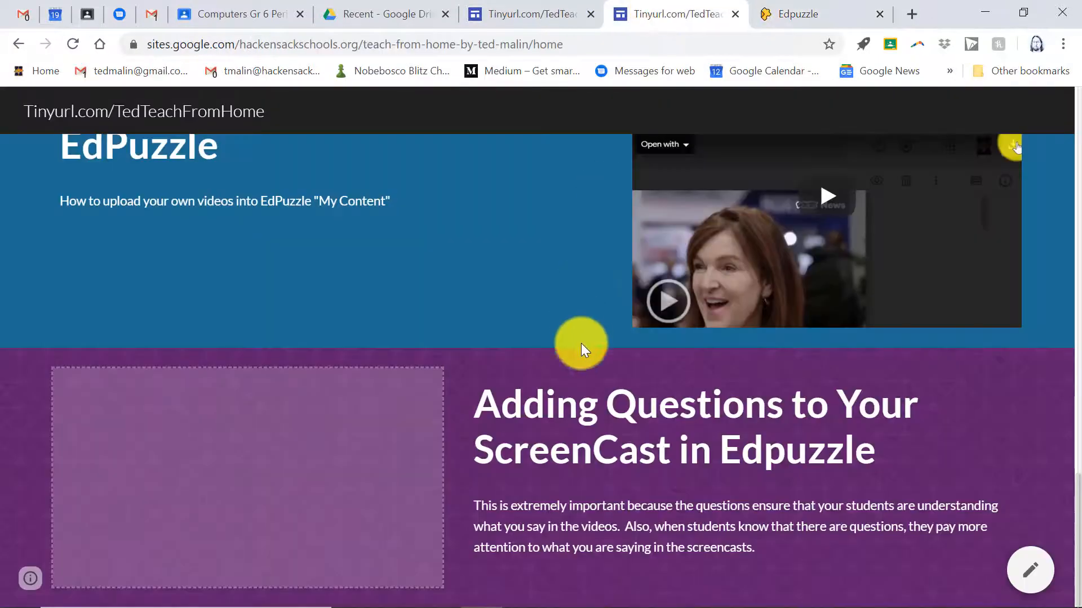
pyautogui.scroll(20, 601, 425)
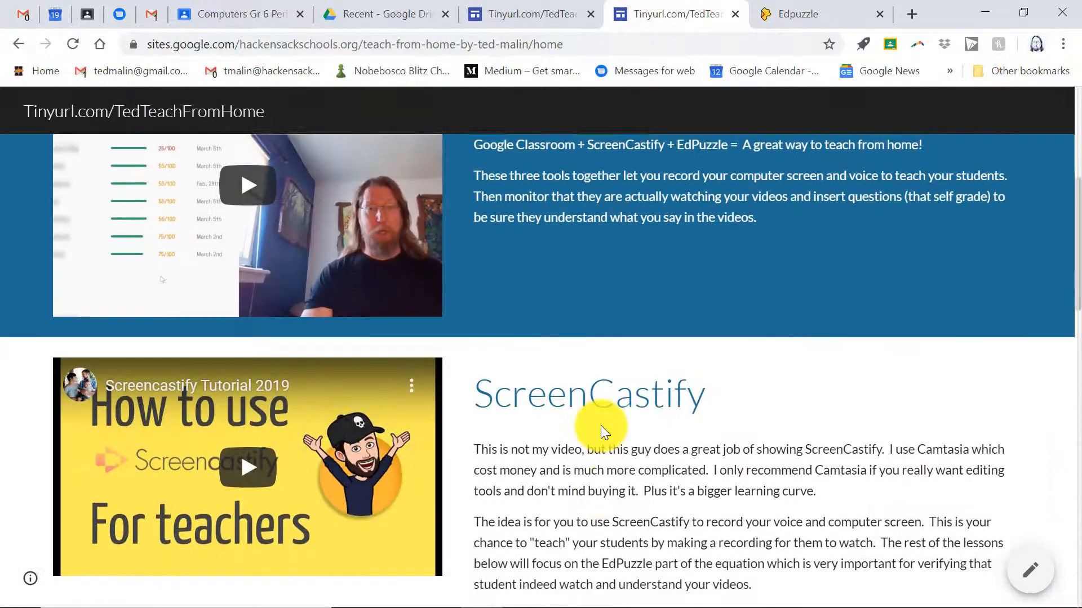
pyautogui.scroll(-1, 601, 424)
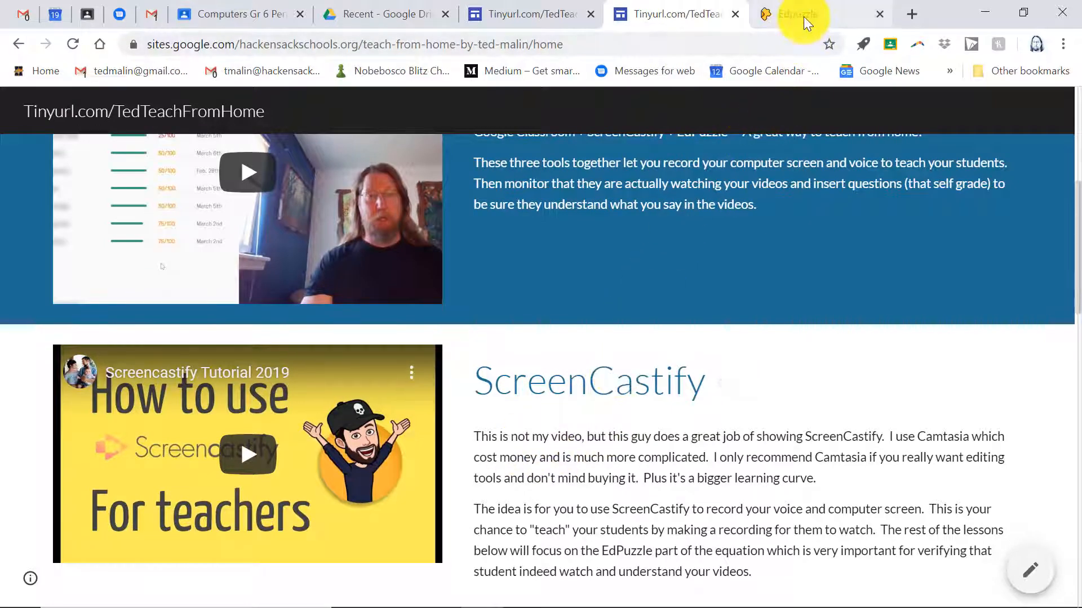
pyautogui.scroll(-20, 644, 427)
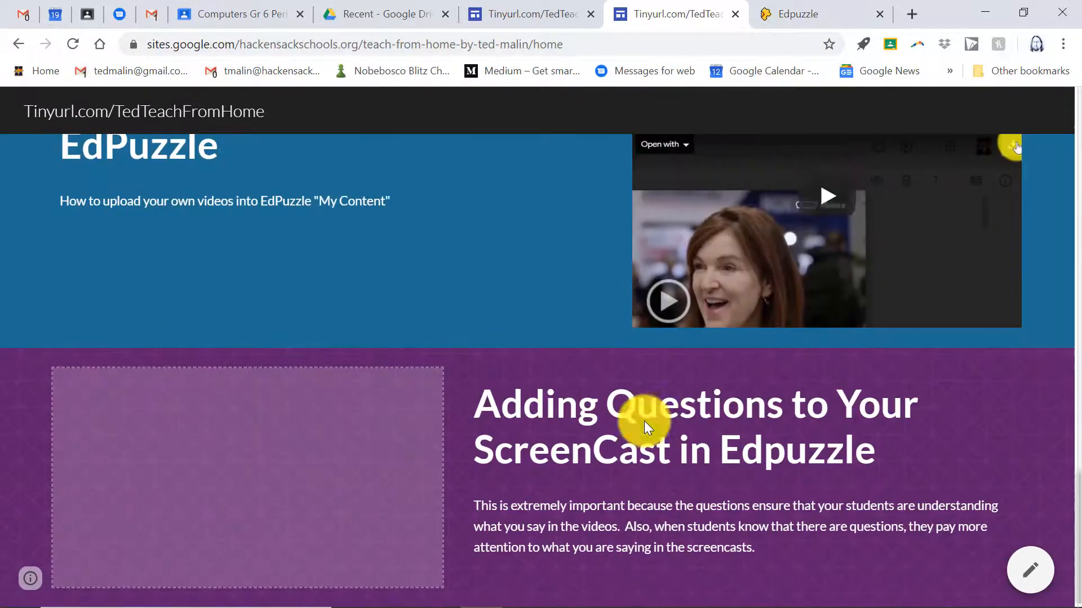
# Step: Switch back to Edpuzzle, open My Content and look over its folders and videos
pyautogui.click(797, 11)
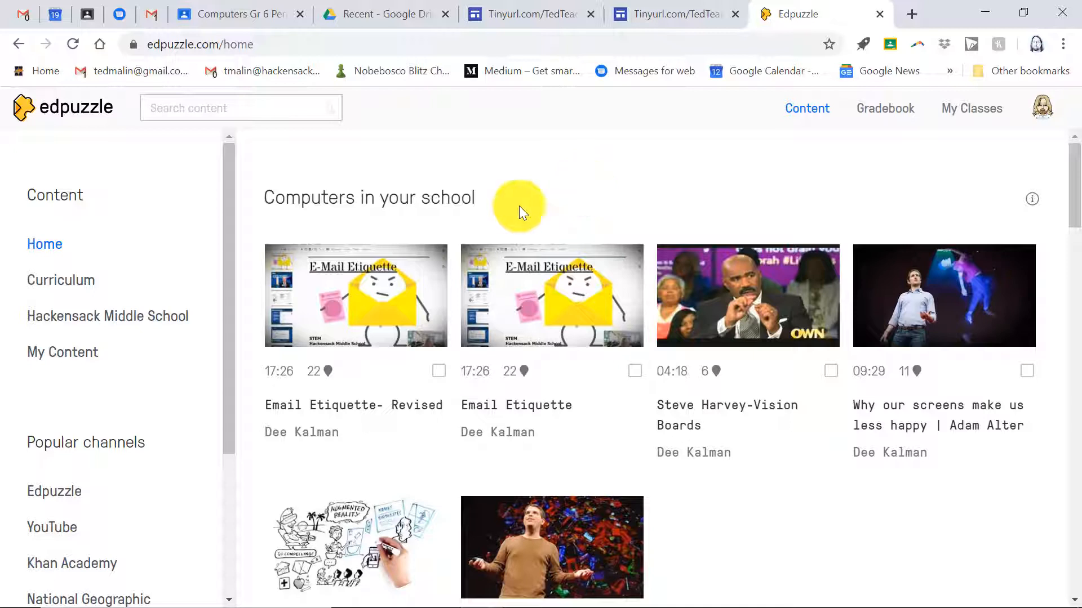
pyautogui.click(87, 356)
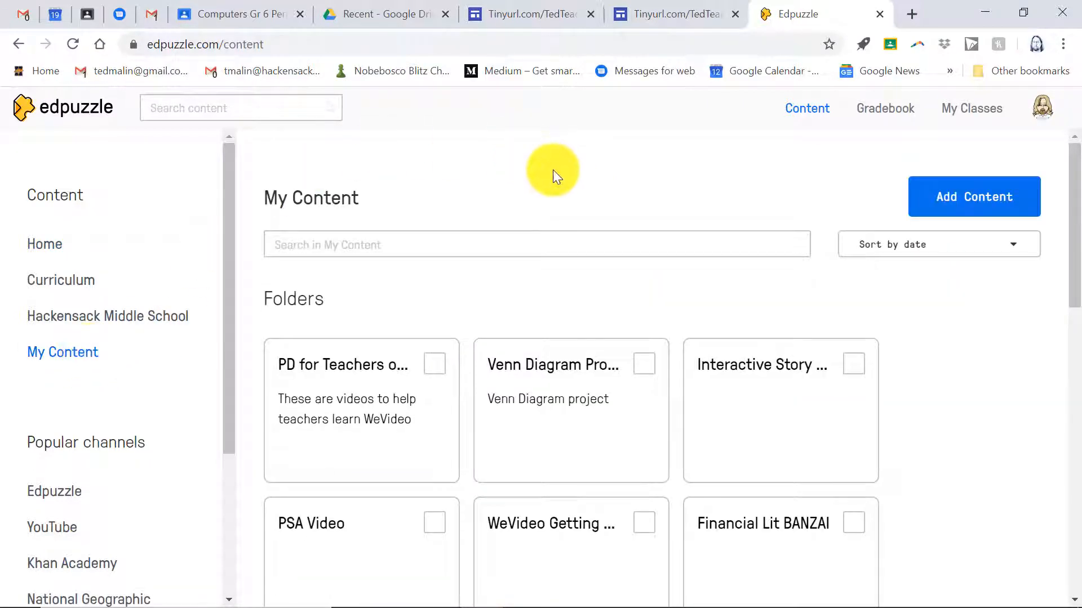
pyautogui.scroll(-2, 552, 170)
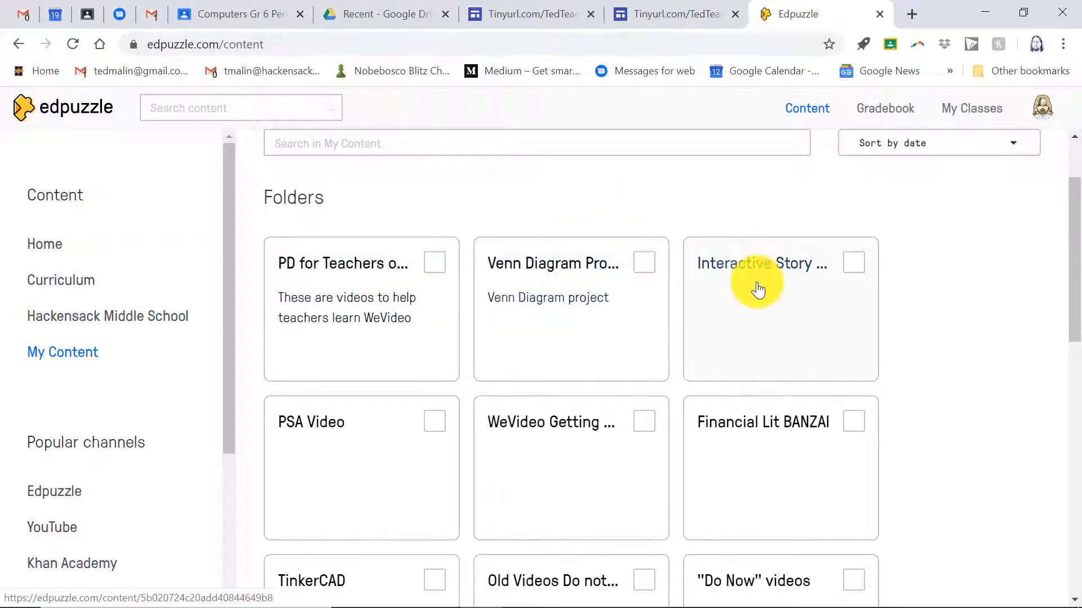
pyautogui.scroll(-1, 757, 288)
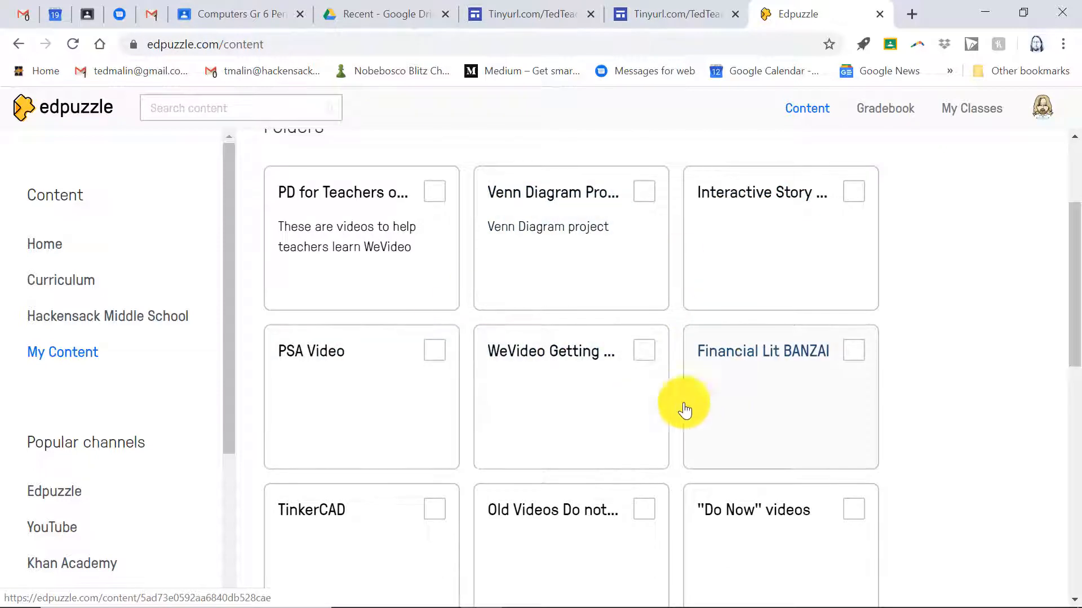
pyautogui.scroll(-2, 667, 416)
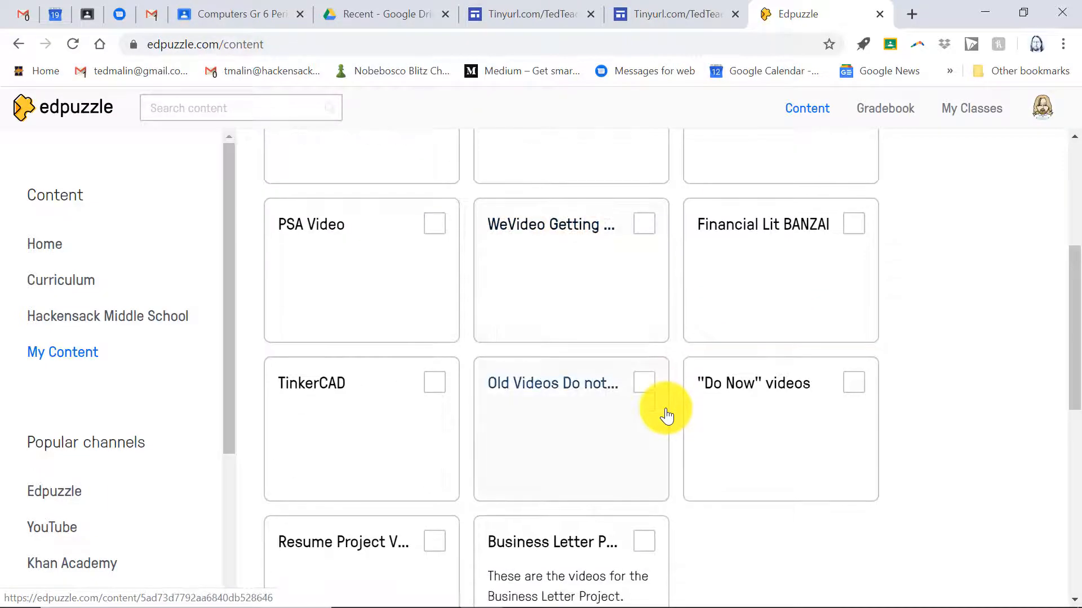
pyautogui.scroll(-8, 666, 416)
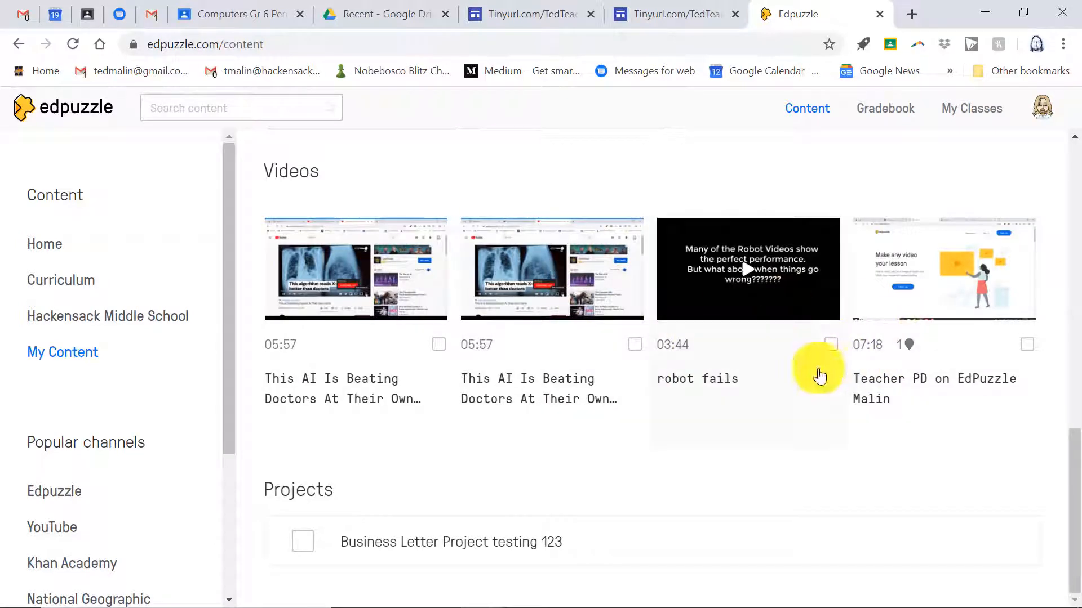
pyautogui.scroll(1, 843, 280)
pyautogui.scroll(2, 843, 279)
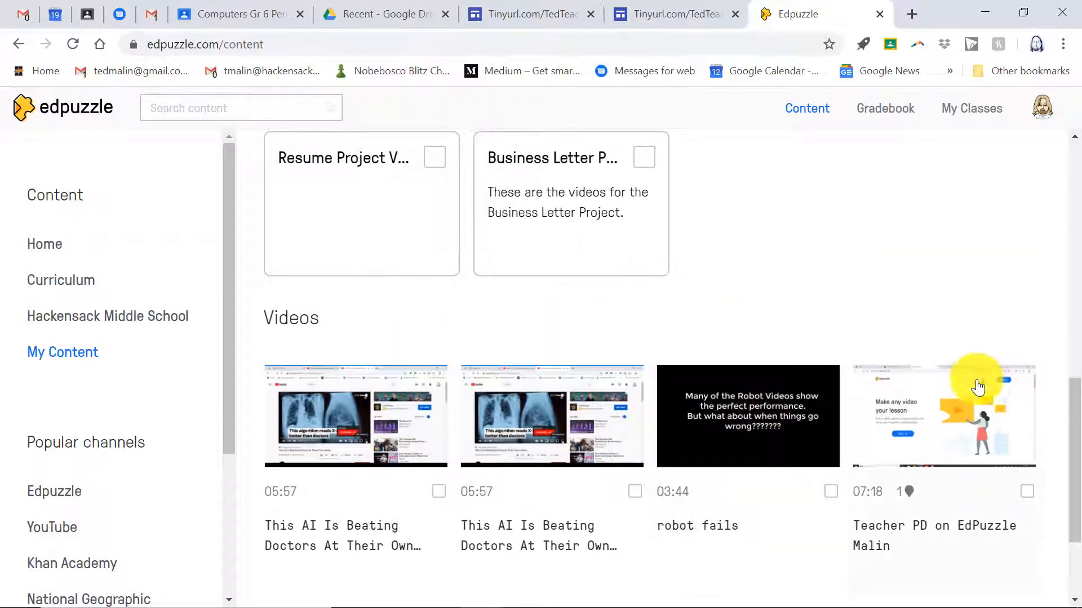
# Step: Show the choices for adding content to My Content, including creating a new folder
pyautogui.scroll(6, 838, 261)
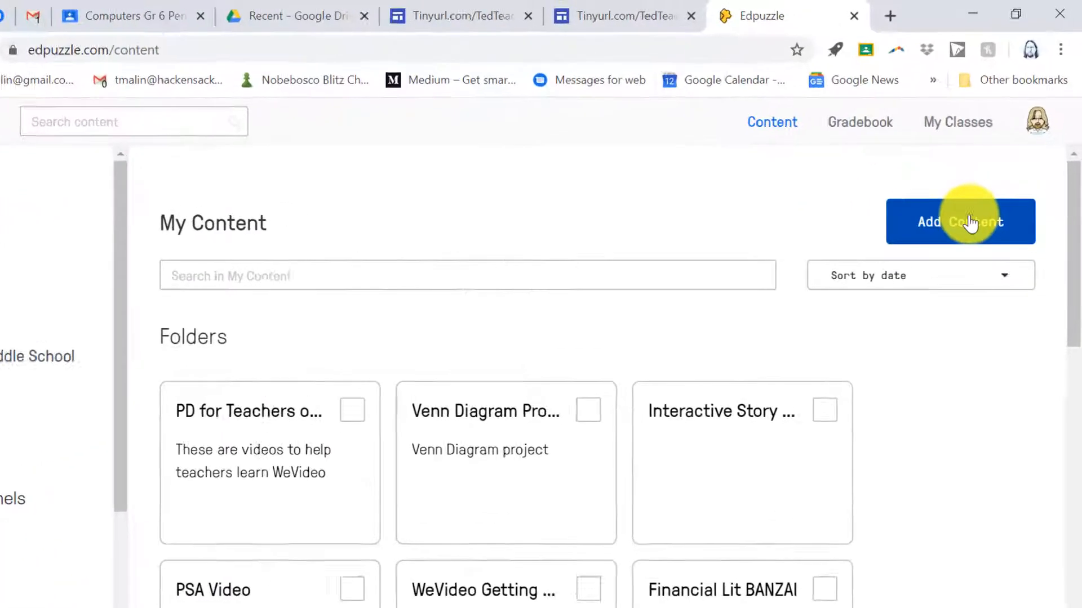
pyautogui.click(940, 232)
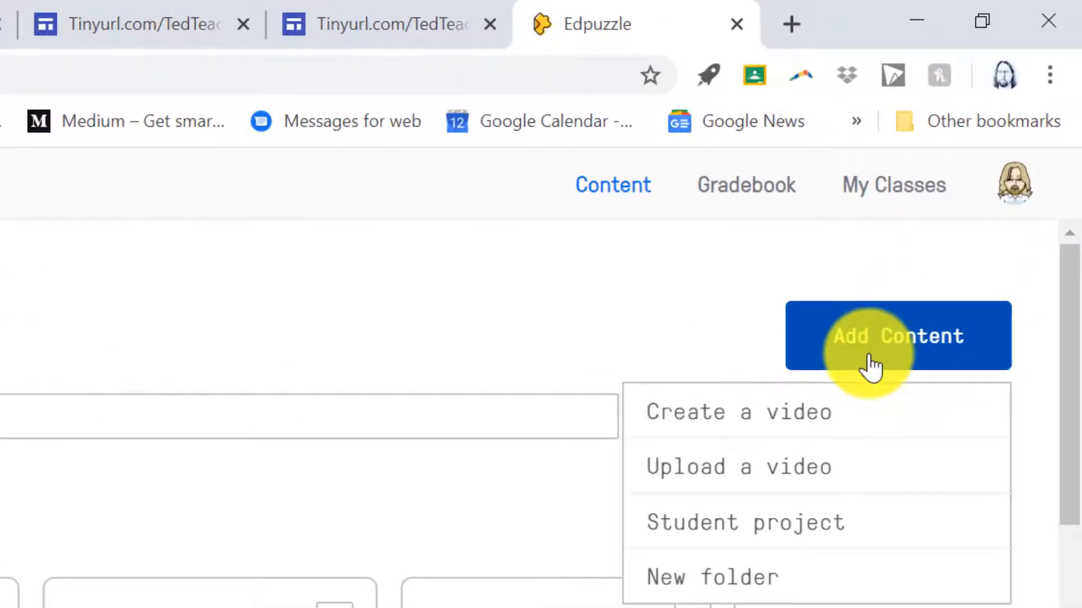
pyautogui.click(744, 581)
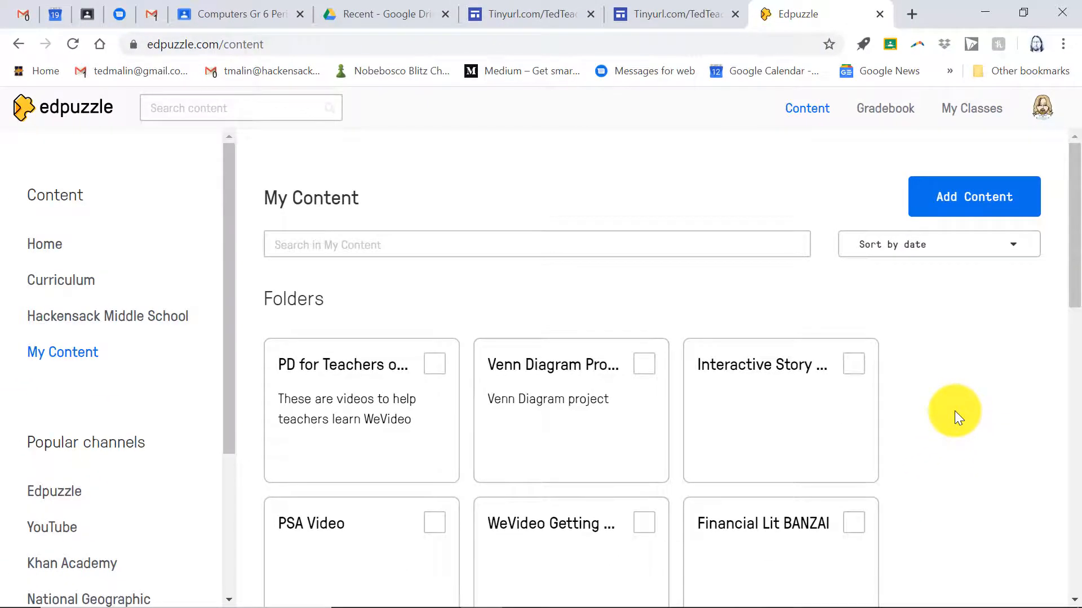
# Step: Open the Venn Diagram Project folder in My Content and look over its numbered videos
pyautogui.scroll(-6, 954, 411)
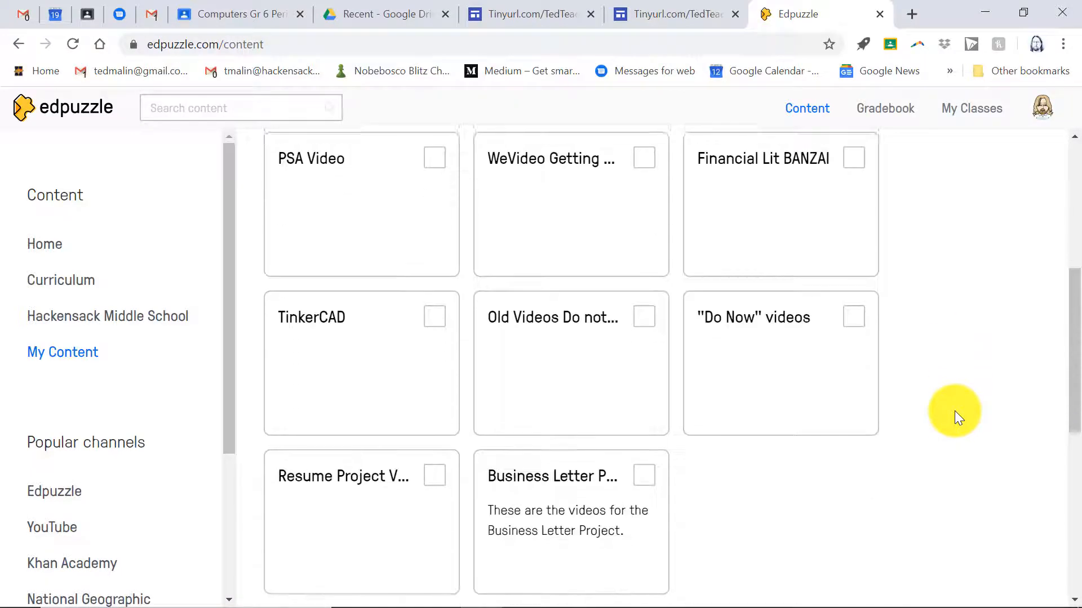
pyautogui.scroll(3, 955, 410)
pyautogui.scroll(-2, 955, 410)
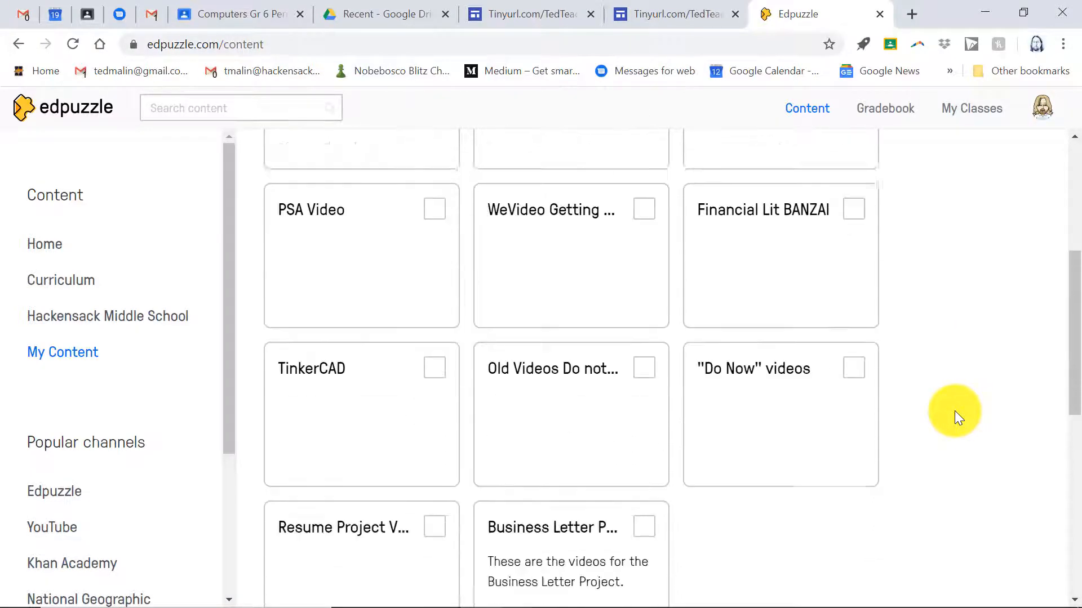
pyautogui.scroll(3, 955, 413)
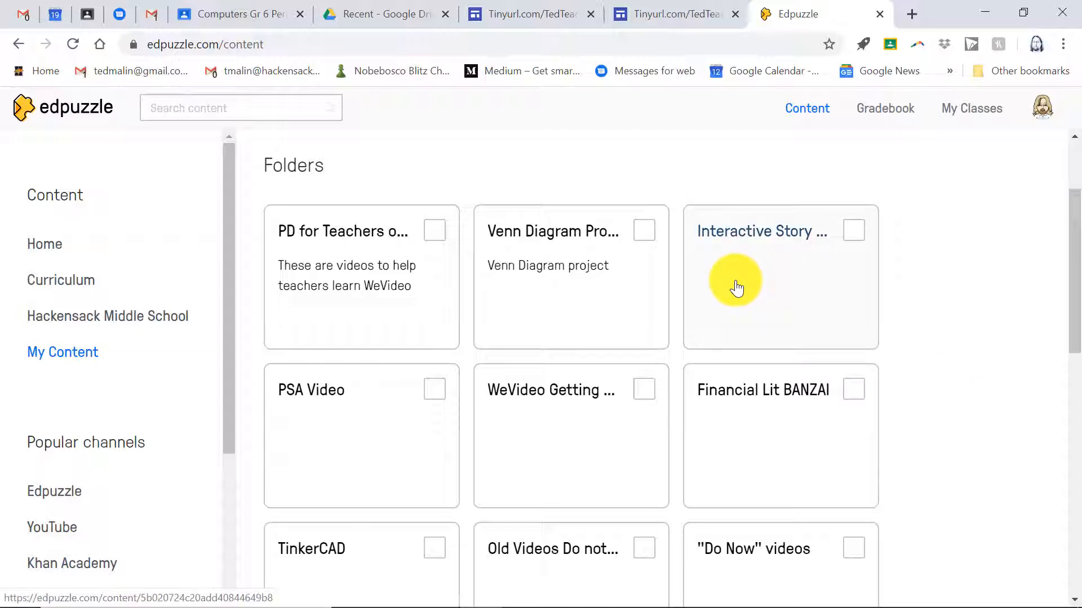
pyautogui.click(531, 242)
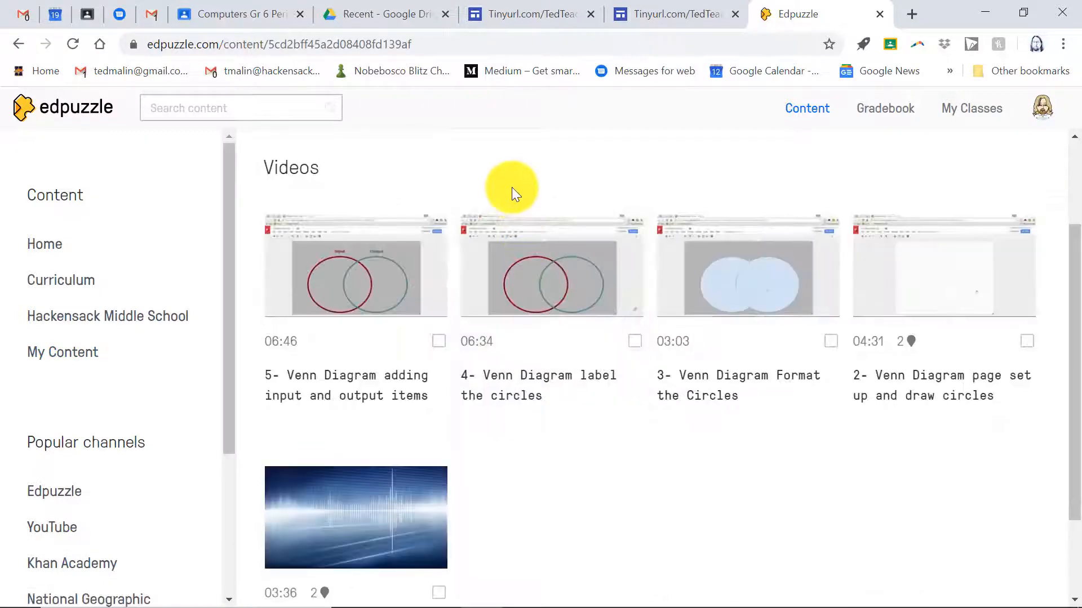
pyautogui.scroll(-2, 363, 369)
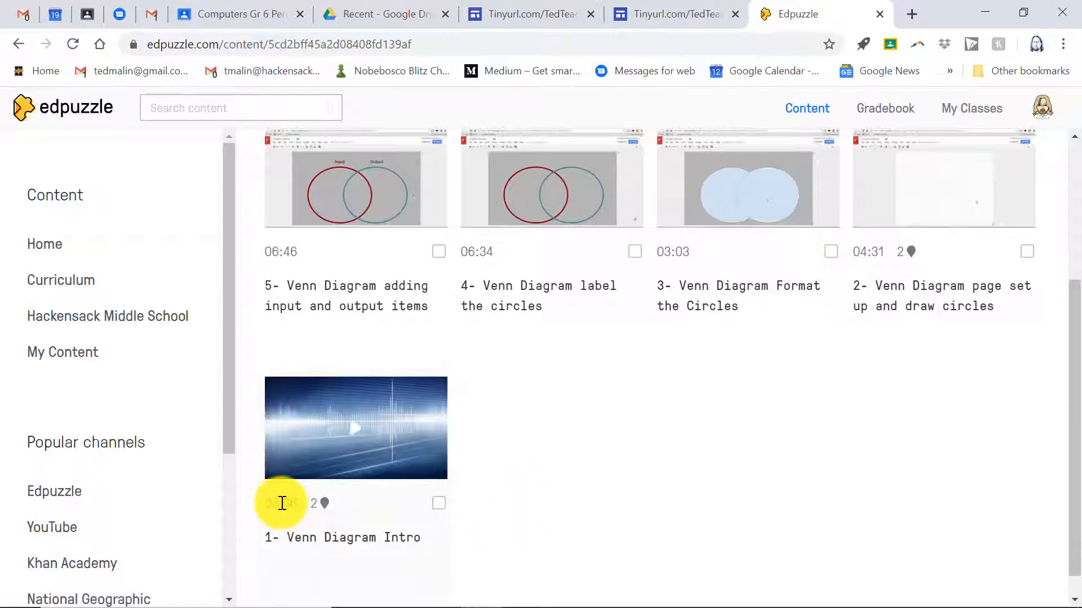
pyautogui.scroll(3, 551, 478)
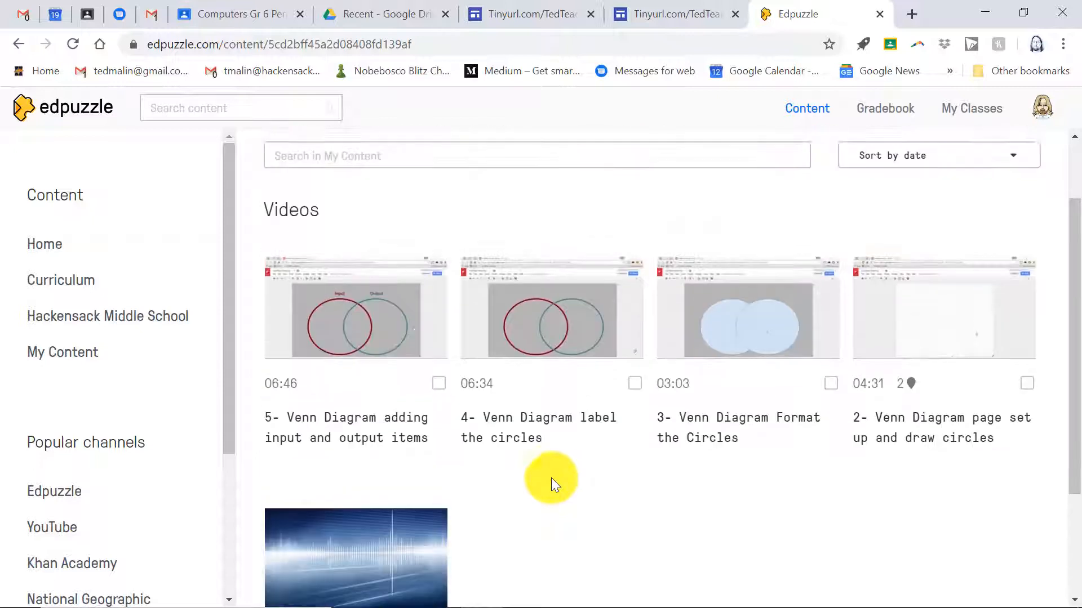
pyautogui.scroll(-3, 551, 479)
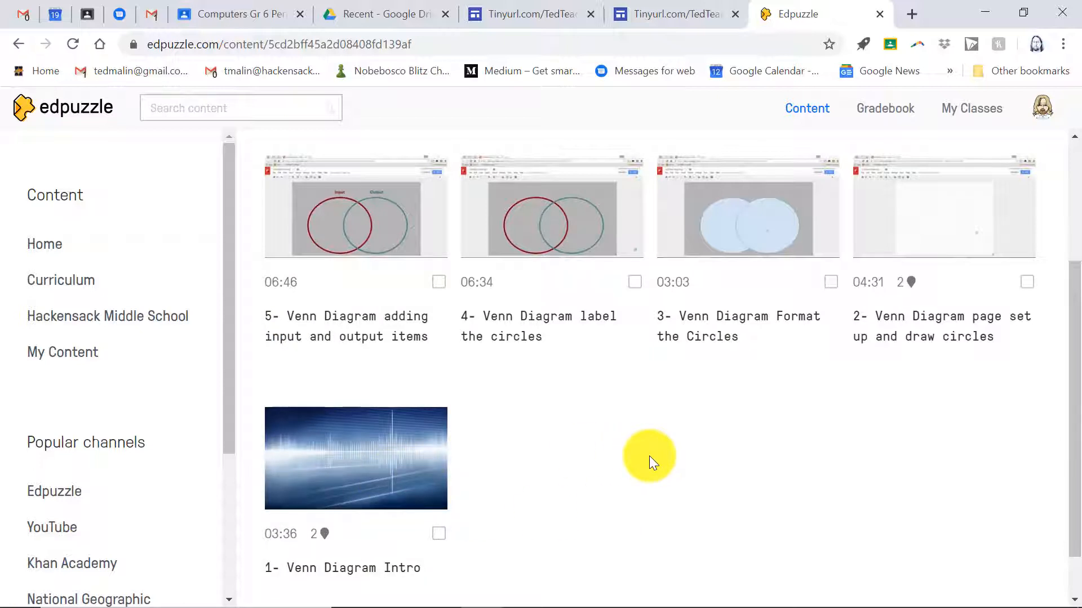
pyautogui.scroll(-1, 649, 456)
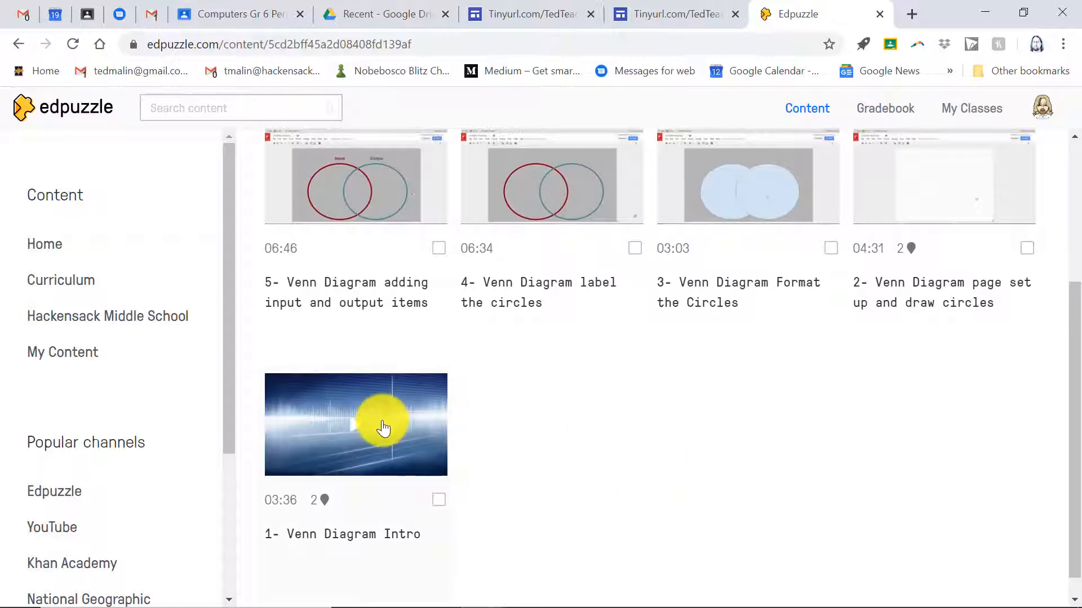
pyautogui.scroll(-1, 597, 427)
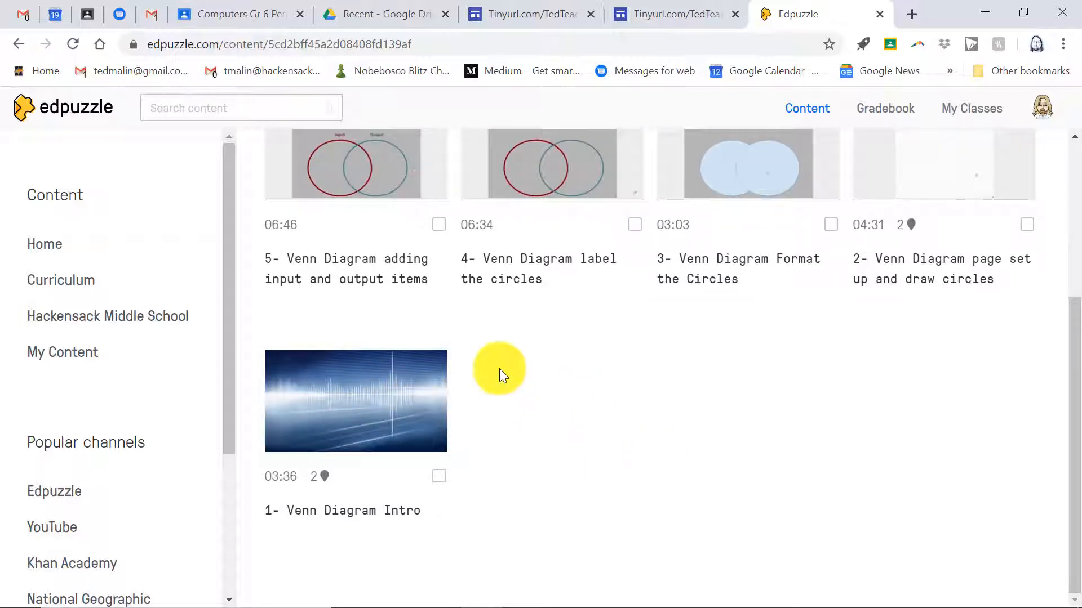
pyautogui.moveTo(884, 602)
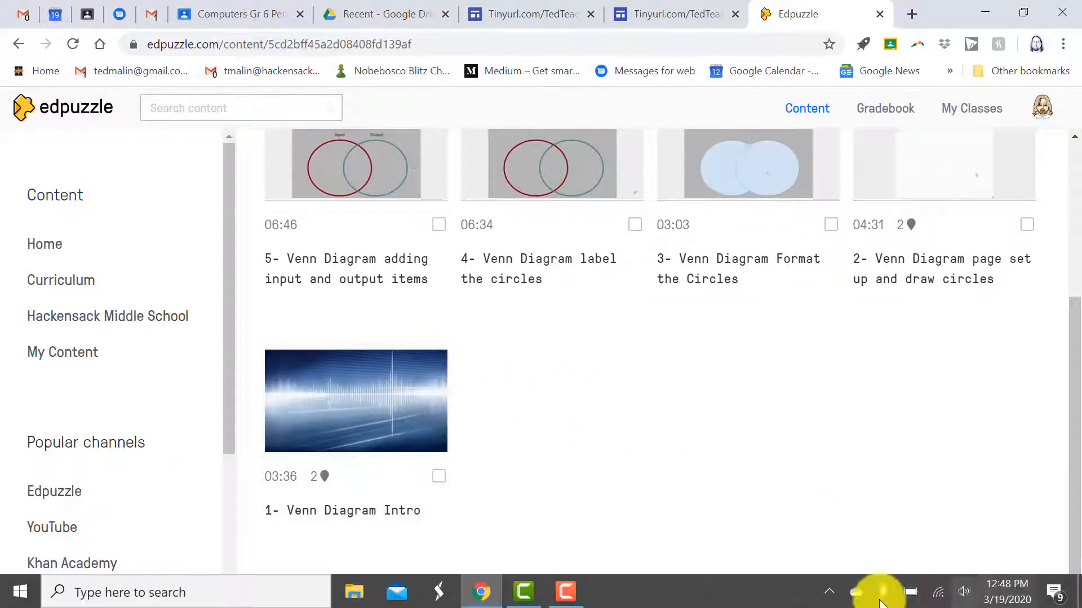
pyautogui.click(557, 598)
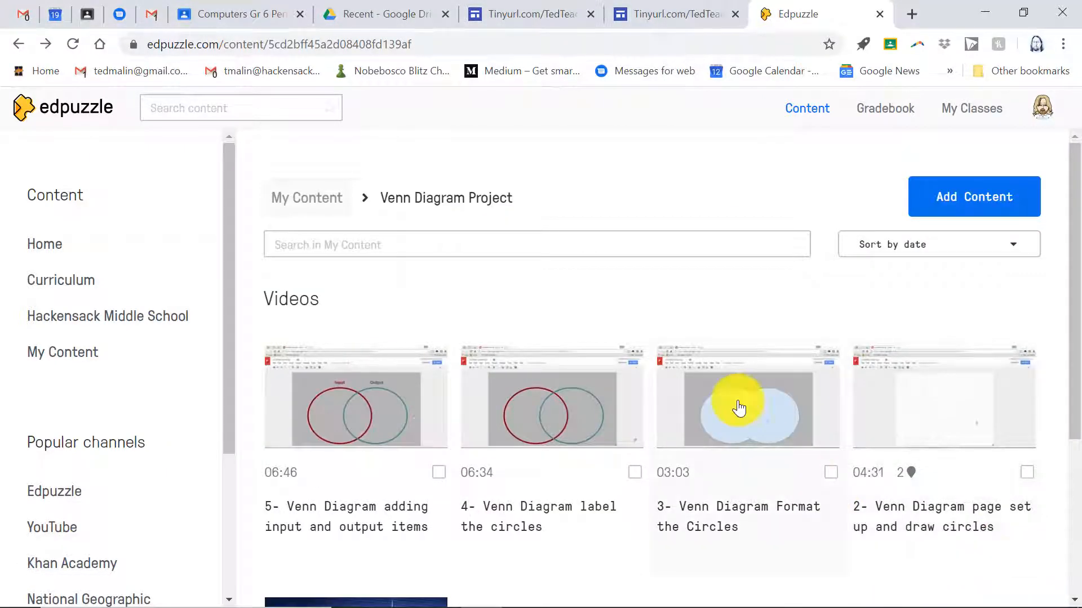
# Step: Open the "1- Venn Diagram Intro" video from the Venn Diagram Project folder
pyautogui.scroll(-3, 735, 404)
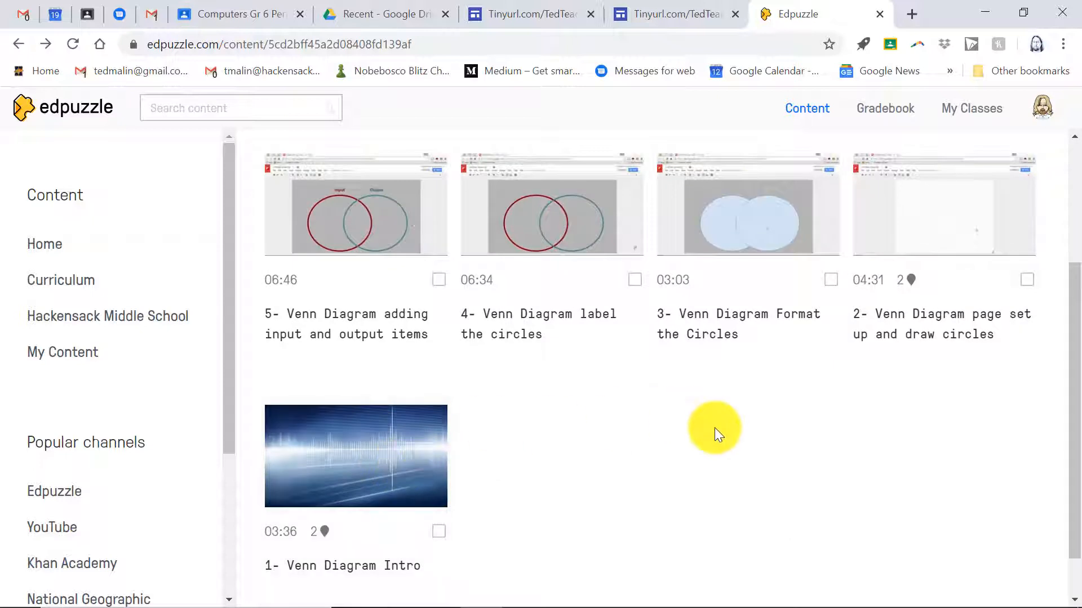
pyautogui.scroll(-1, 708, 430)
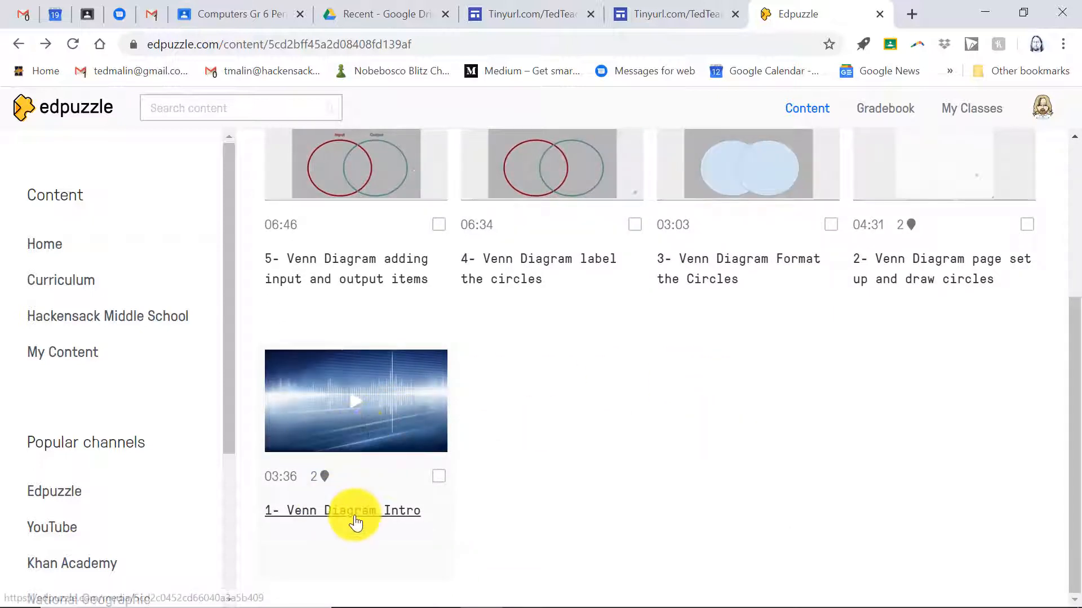
pyautogui.click(361, 438)
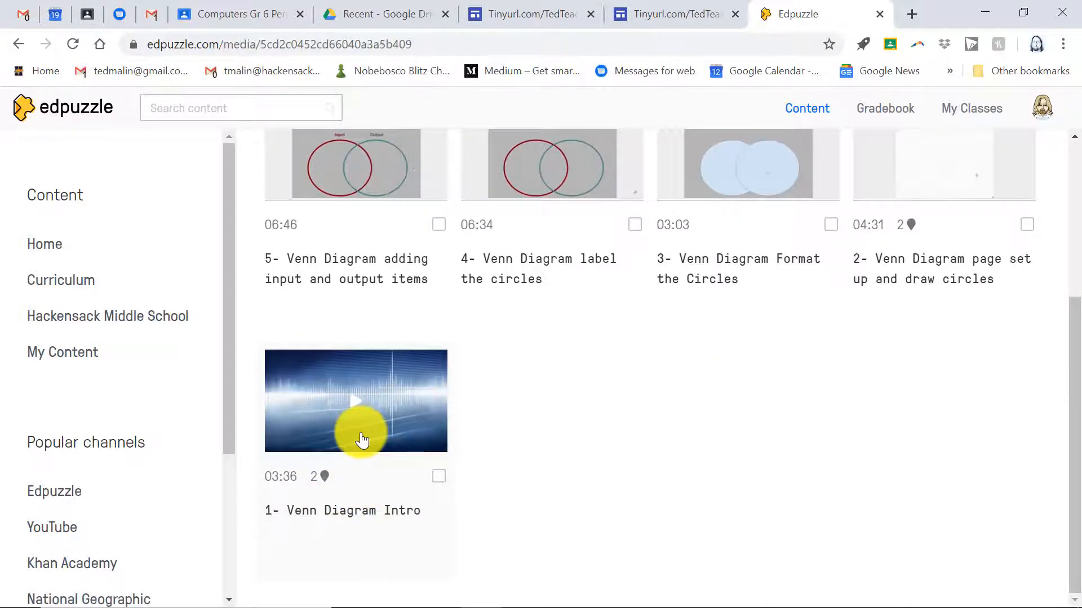
# Step: Open the "1- Venn Diagram Intro" video for editing and look over its Cut options
pyautogui.scroll(-2, 476, 352)
pyautogui.scroll(1, 474, 359)
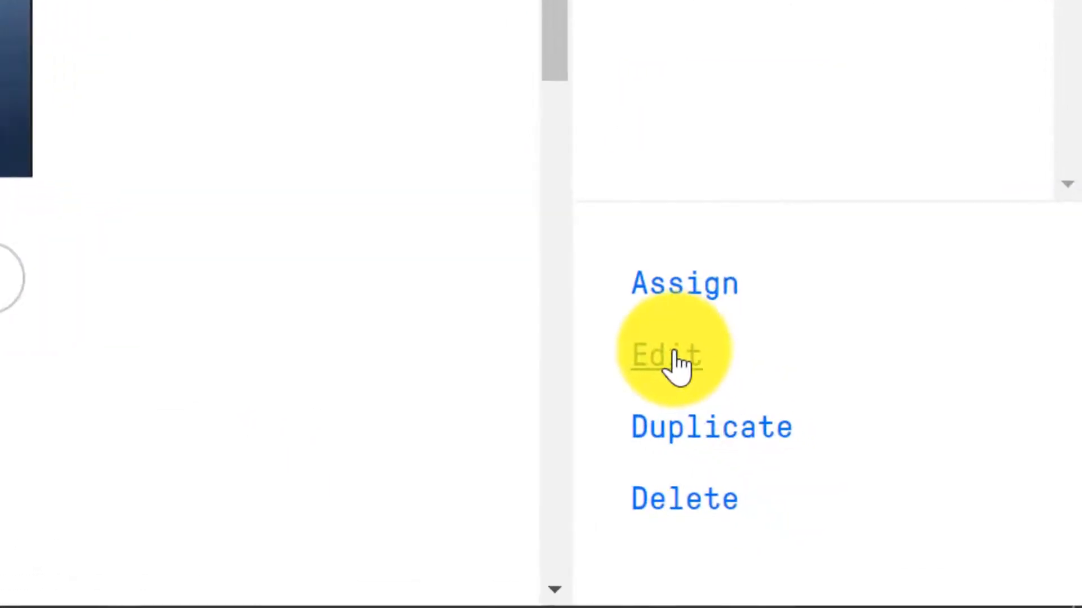
pyautogui.click(679, 366)
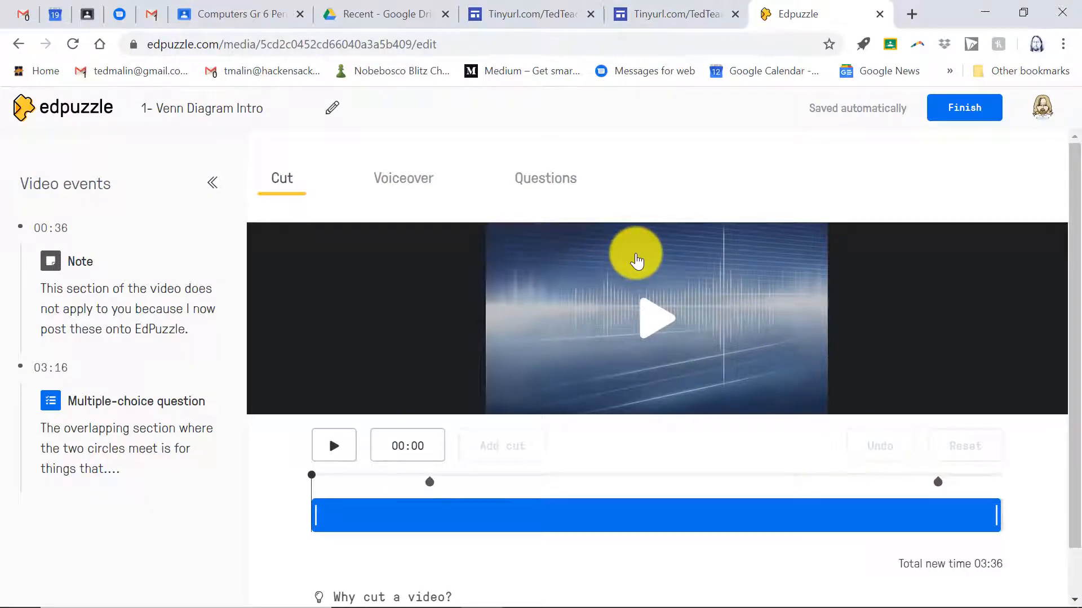
pyautogui.scroll(-1, 637, 260)
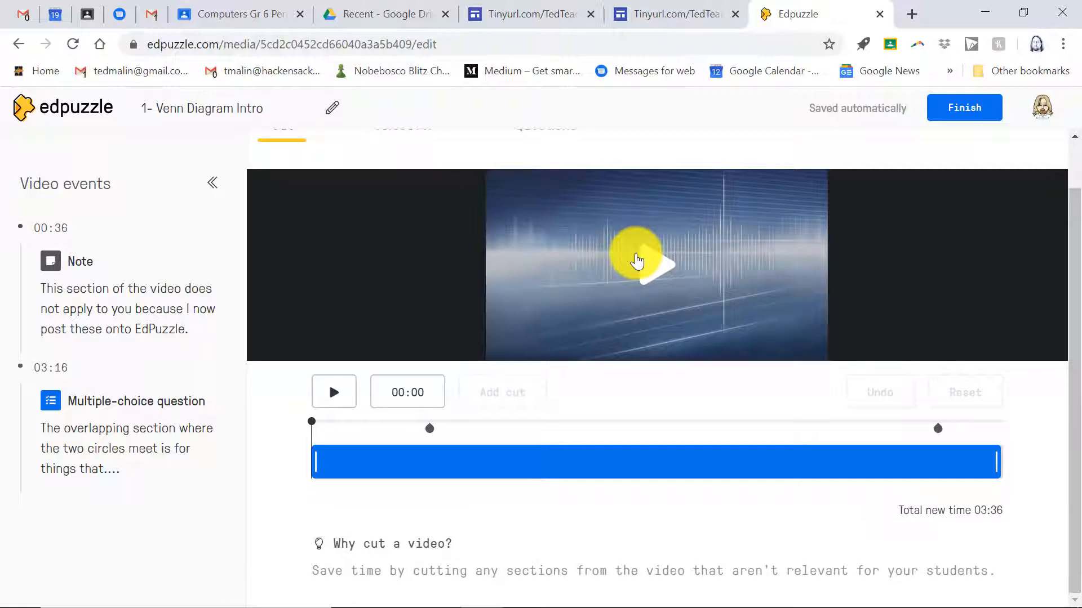
pyautogui.scroll(1, 637, 260)
pyautogui.scroll(-1, 637, 261)
pyautogui.scroll(1, 637, 260)
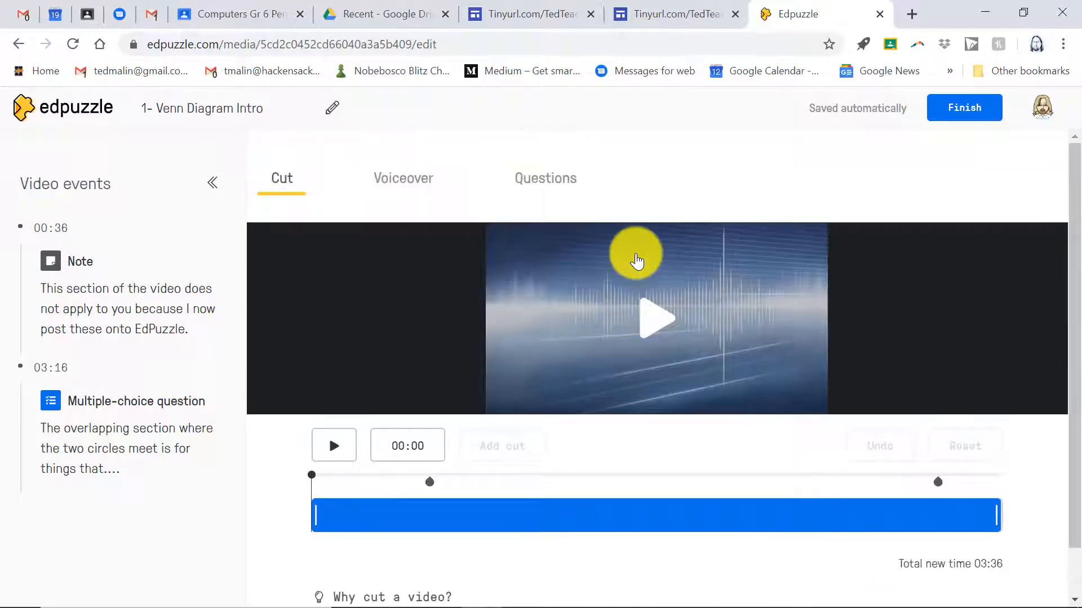
pyautogui.click(565, 592)
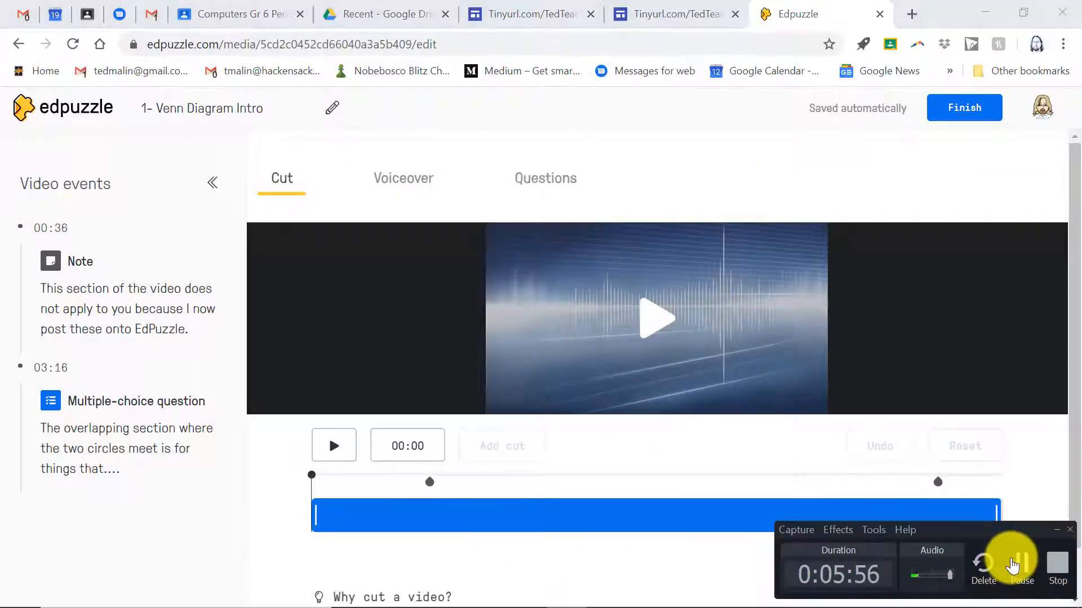
pyautogui.click(1023, 565)
pyautogui.moveTo(368, 607)
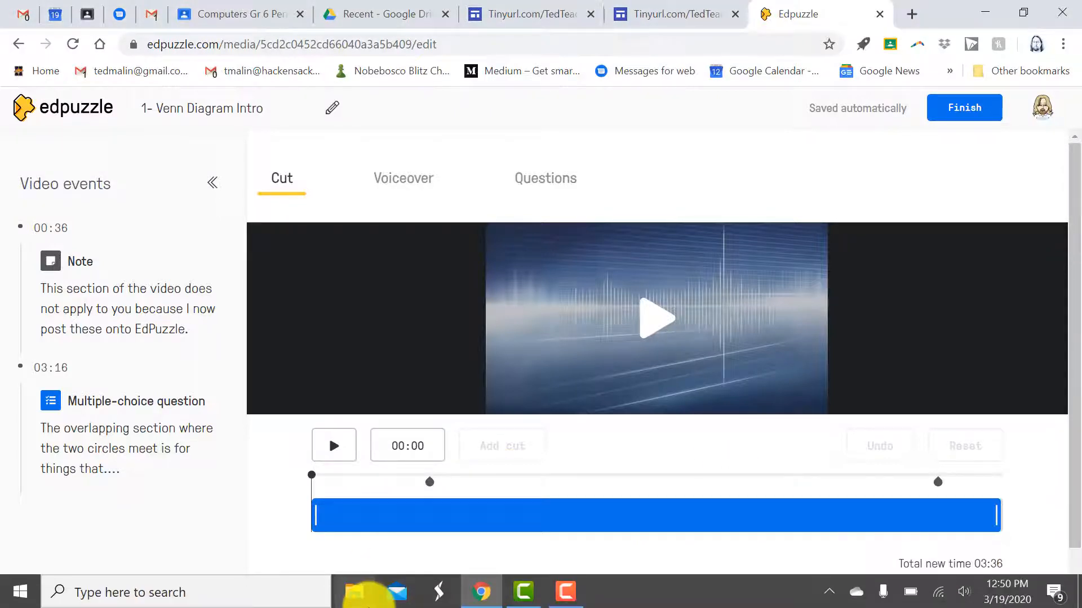
pyautogui.click(563, 591)
pyautogui.click(564, 592)
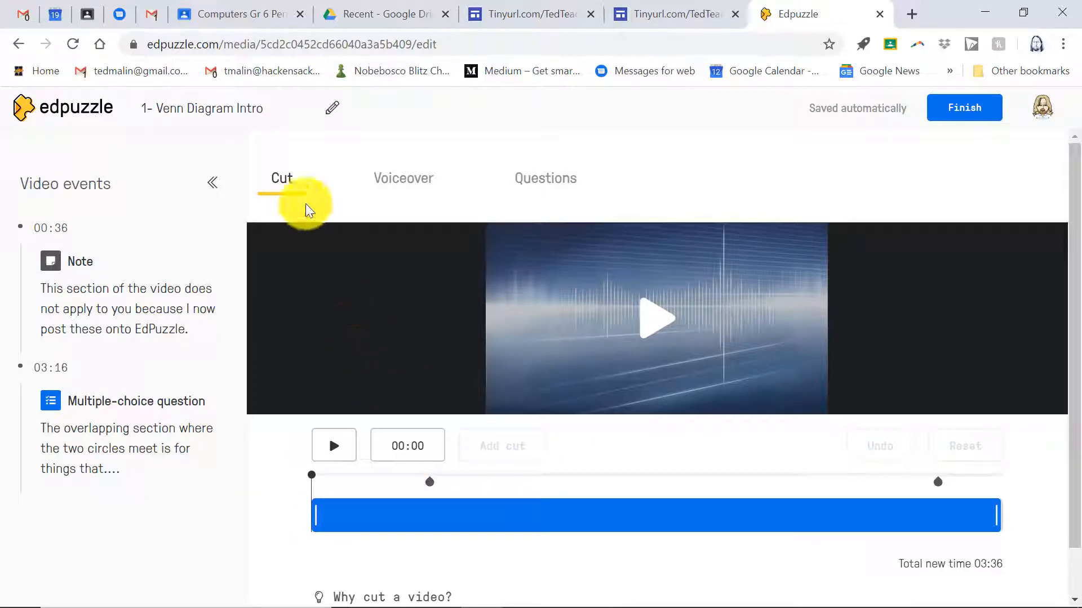
# Step: View the Voiceover options for the video and switch to its Questions editing mode
pyautogui.click(405, 197)
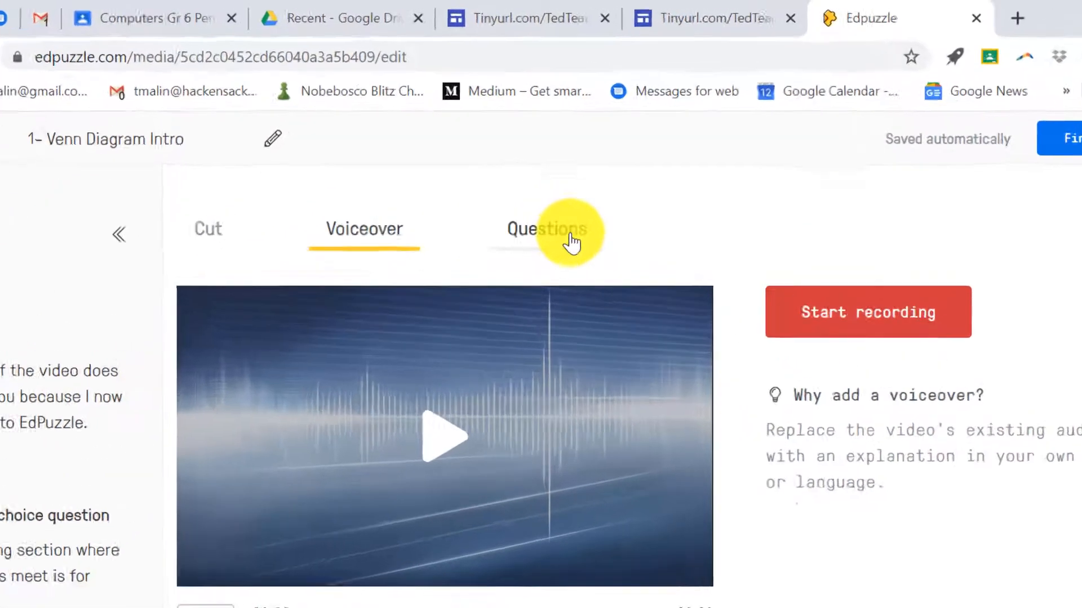
pyautogui.click(565, 193)
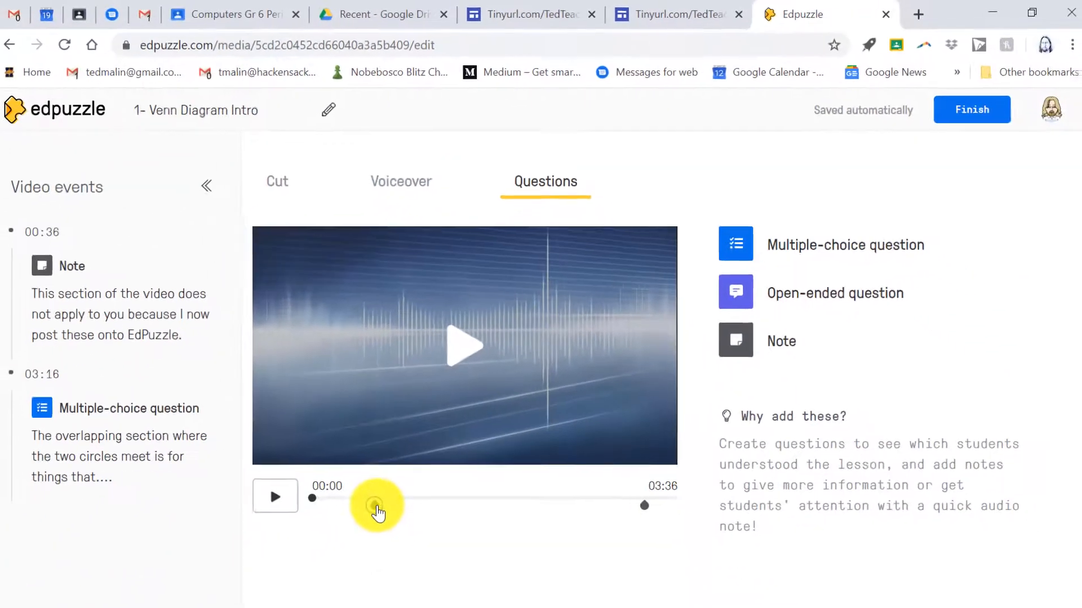
# Step: Review the existing note at 00:36 and the multiple-choice question at 03:16 on the video timeline
pyautogui.click(376, 506)
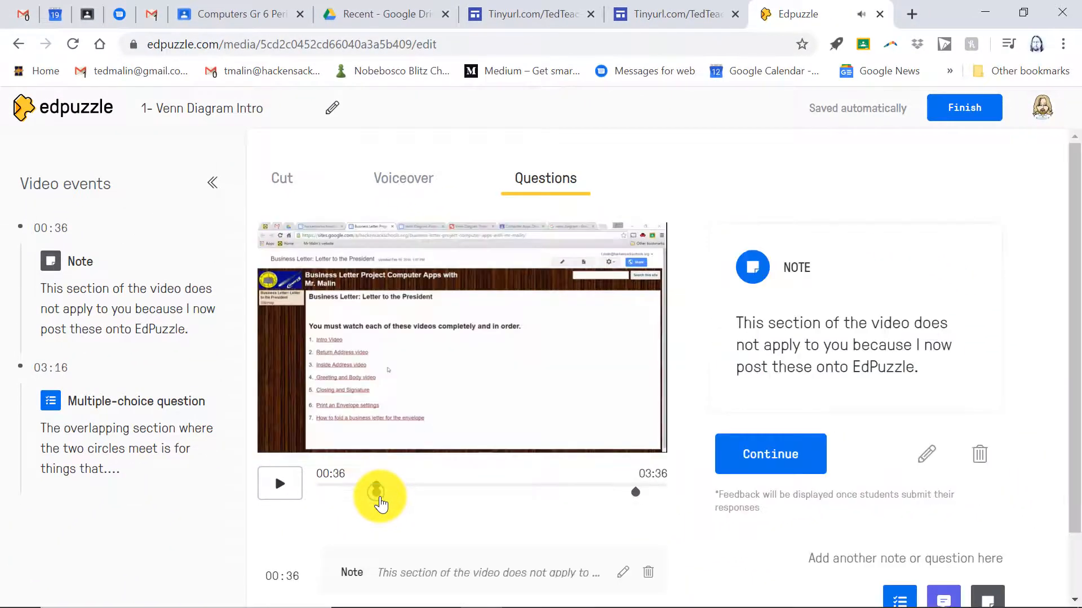
pyautogui.scroll(-2, 380, 503)
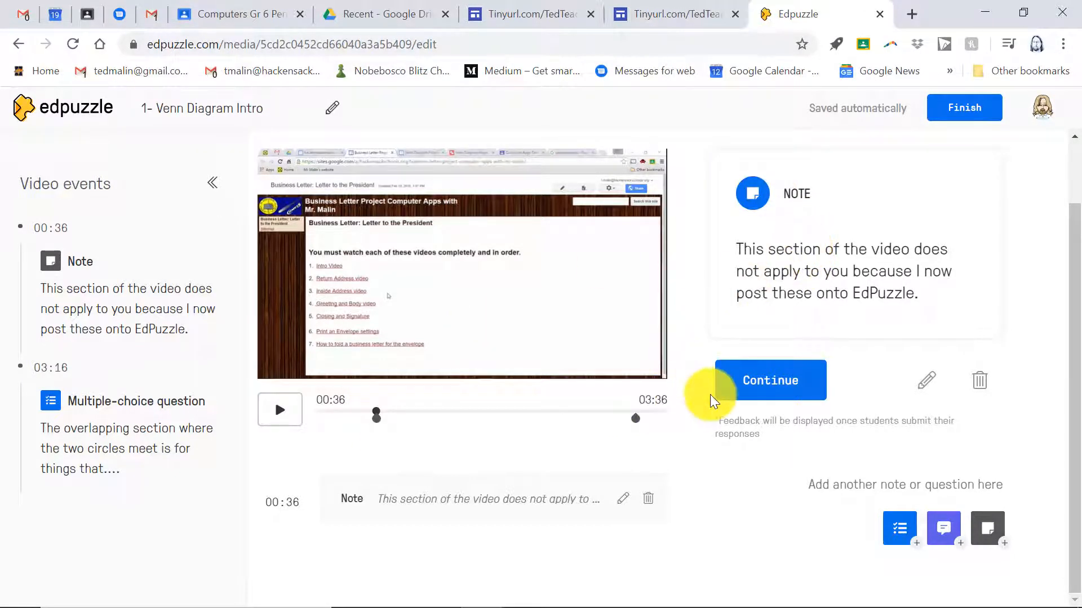
pyautogui.scroll(2, 705, 397)
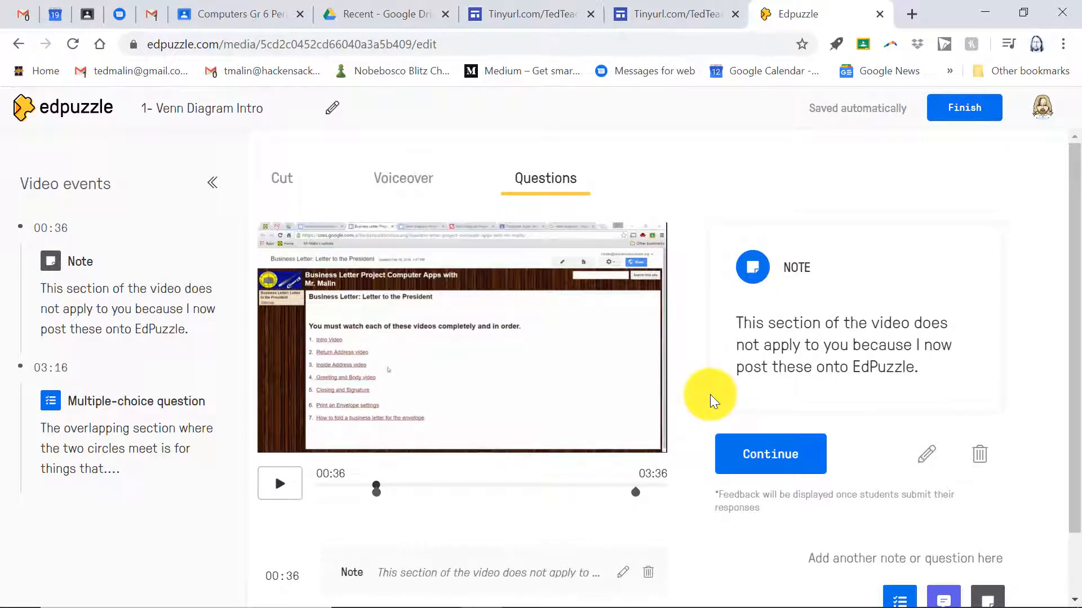
pyautogui.scroll(-2, 713, 400)
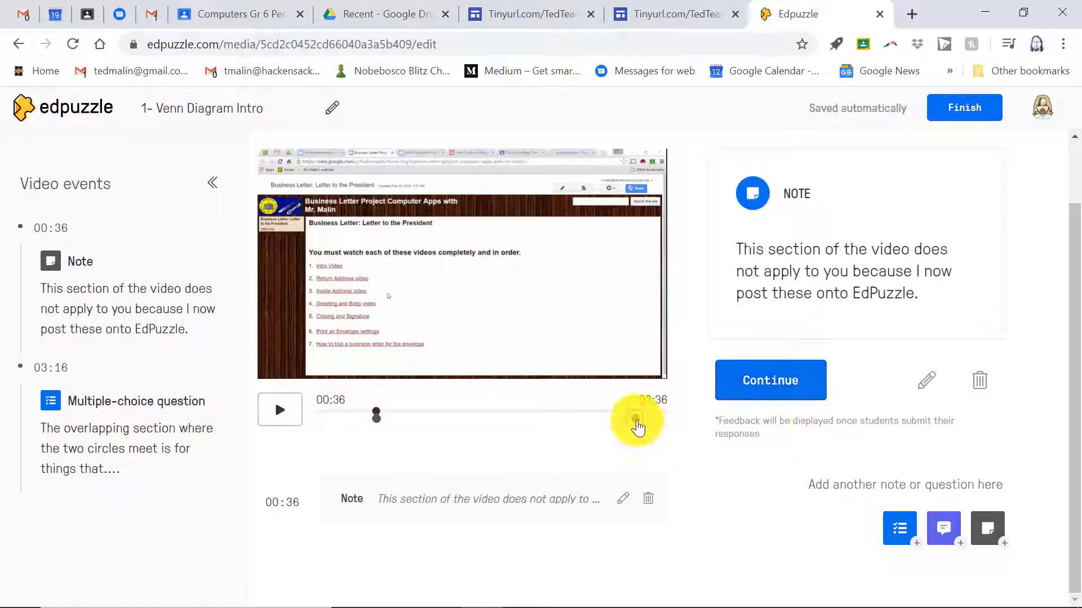
pyautogui.click(637, 421)
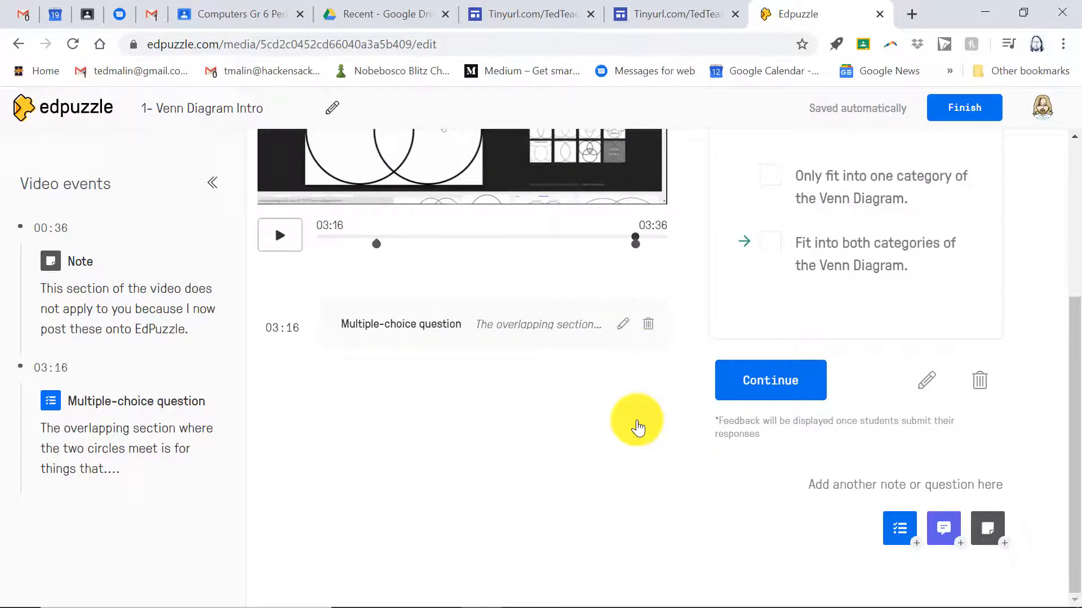
pyautogui.scroll(3, 639, 428)
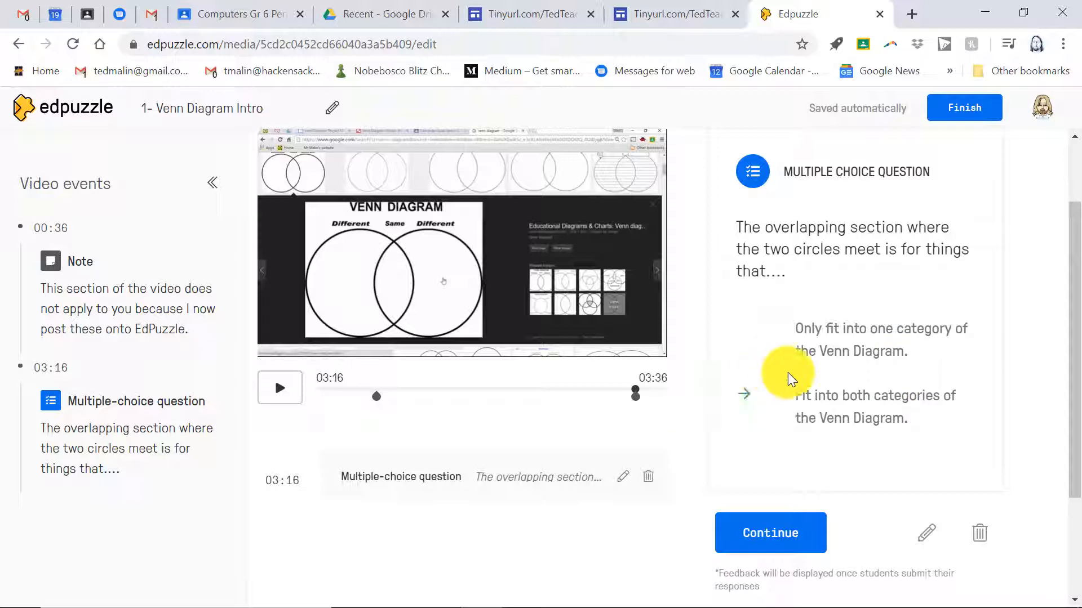
pyautogui.click(760, 393)
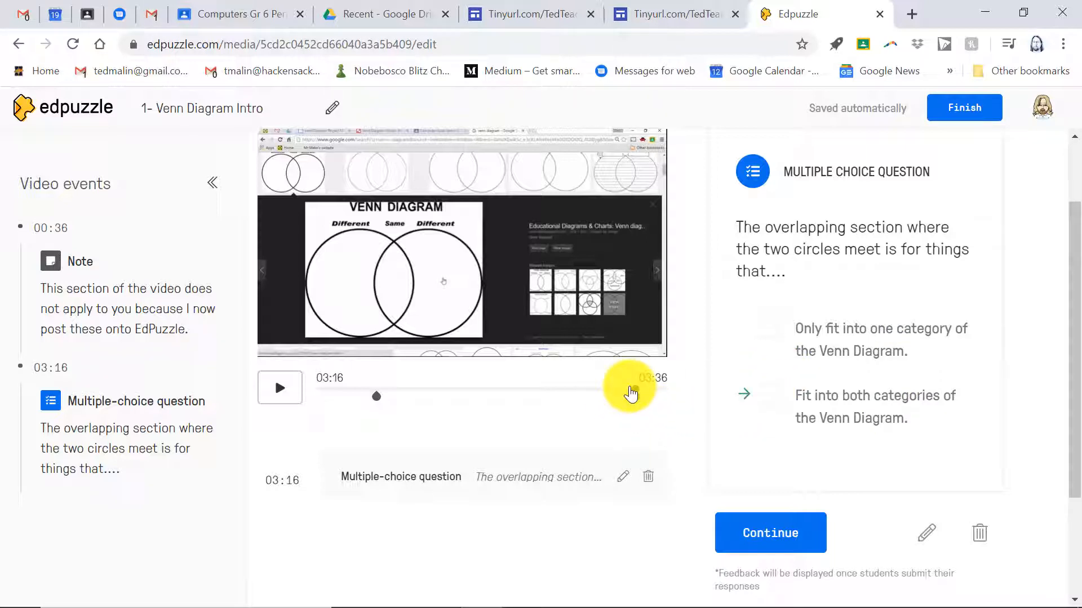
pyautogui.click(568, 596)
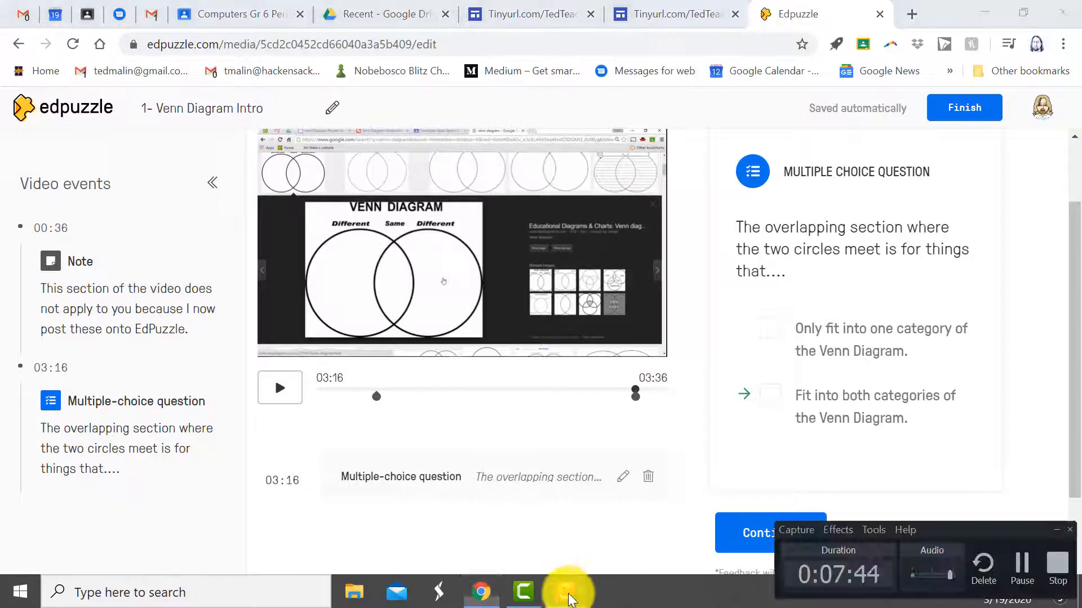
pyautogui.click(1021, 564)
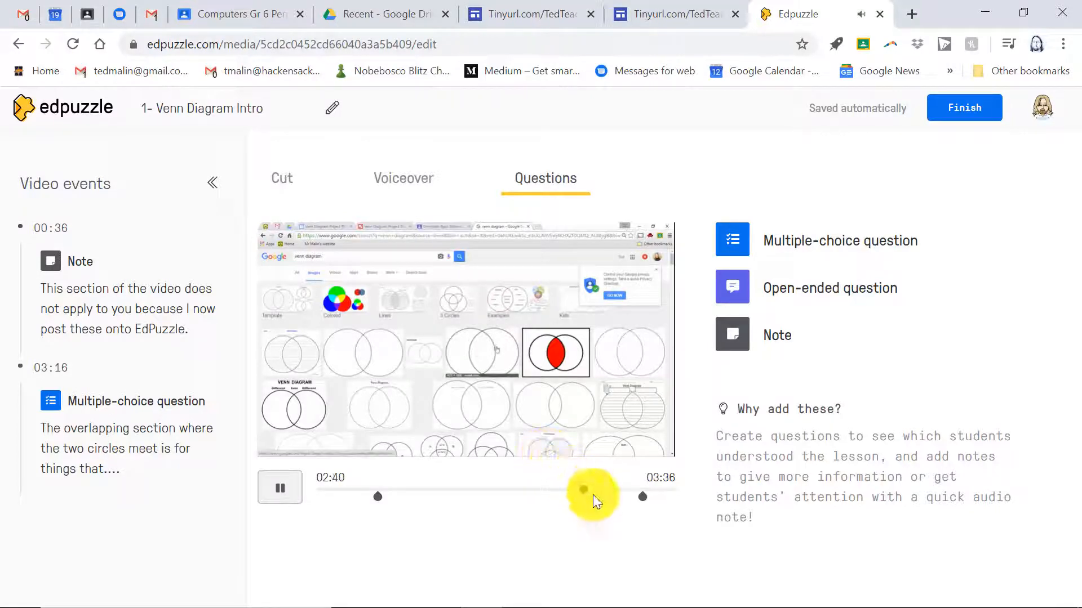
# Step: Pause the video at 02:46 and add a multiple-choice question reading "A venn diagram is limited to only two circle..."
pyautogui.click(279, 492)
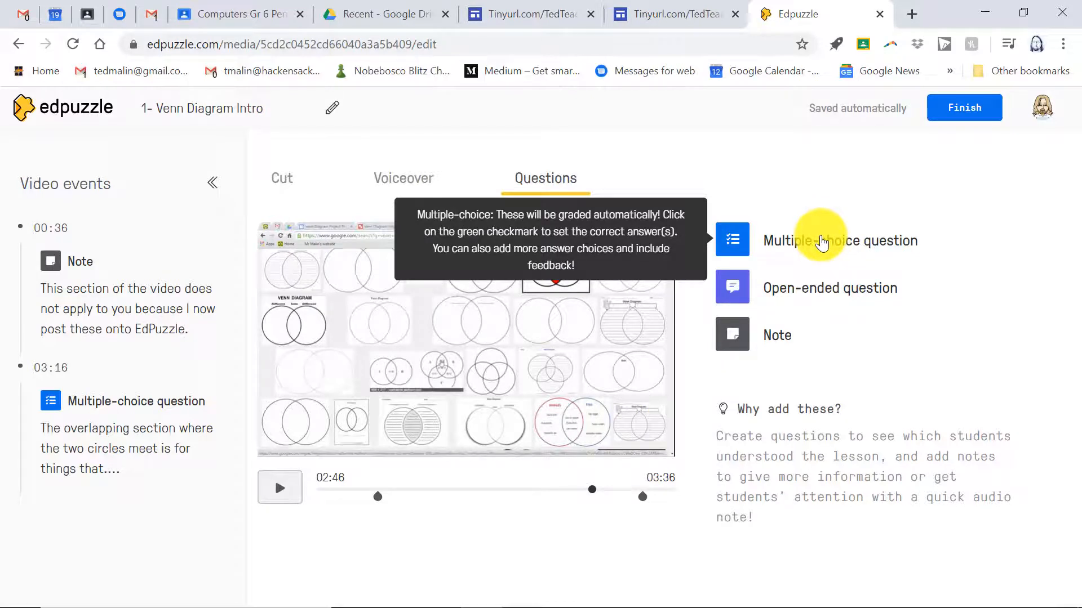
pyautogui.click(822, 242)
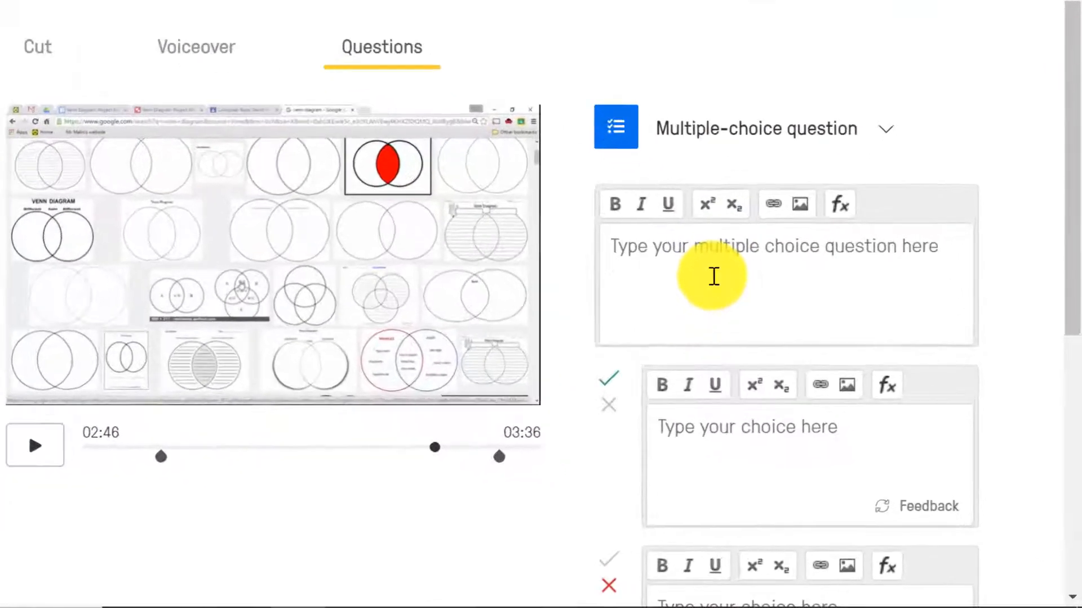
pyautogui.click(714, 277)
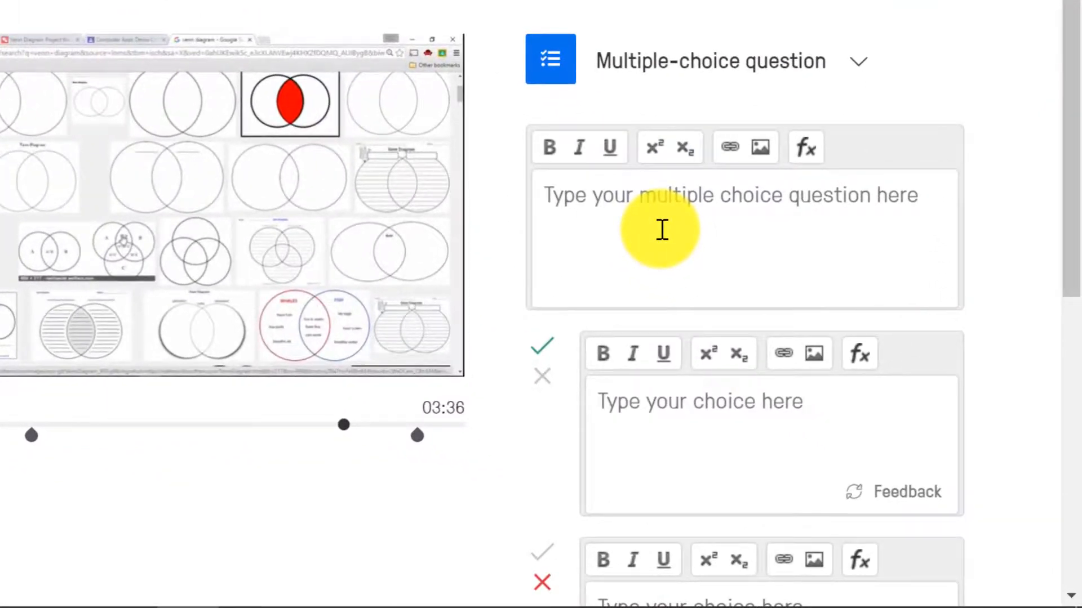
pyautogui.write('A venn diagram is')
pyautogui.scroll(-2, 745, 63)
pyautogui.write('limited')
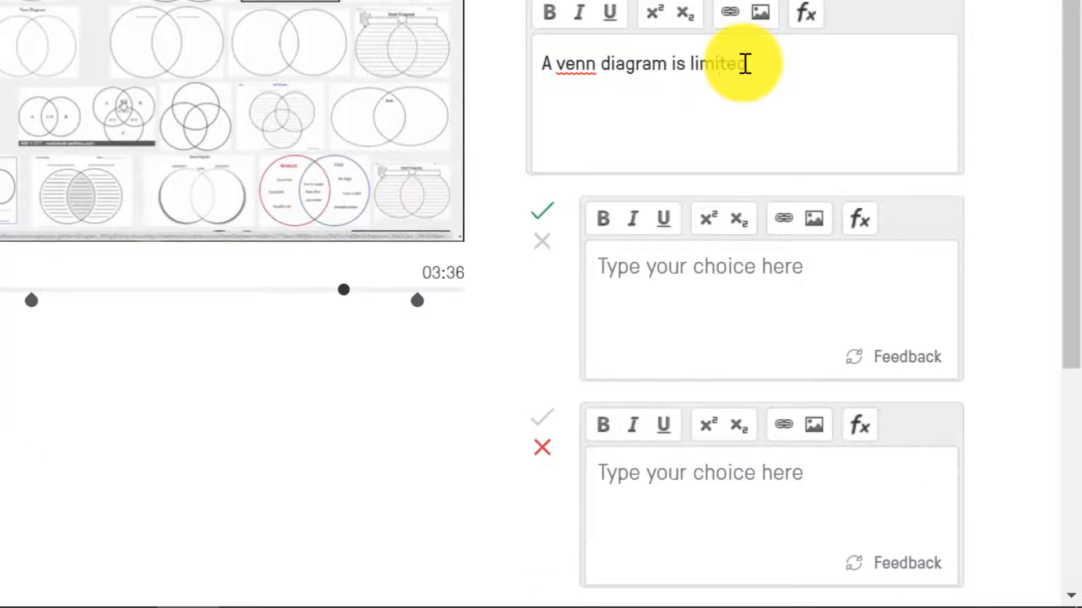
pyautogui.write(' to only t')
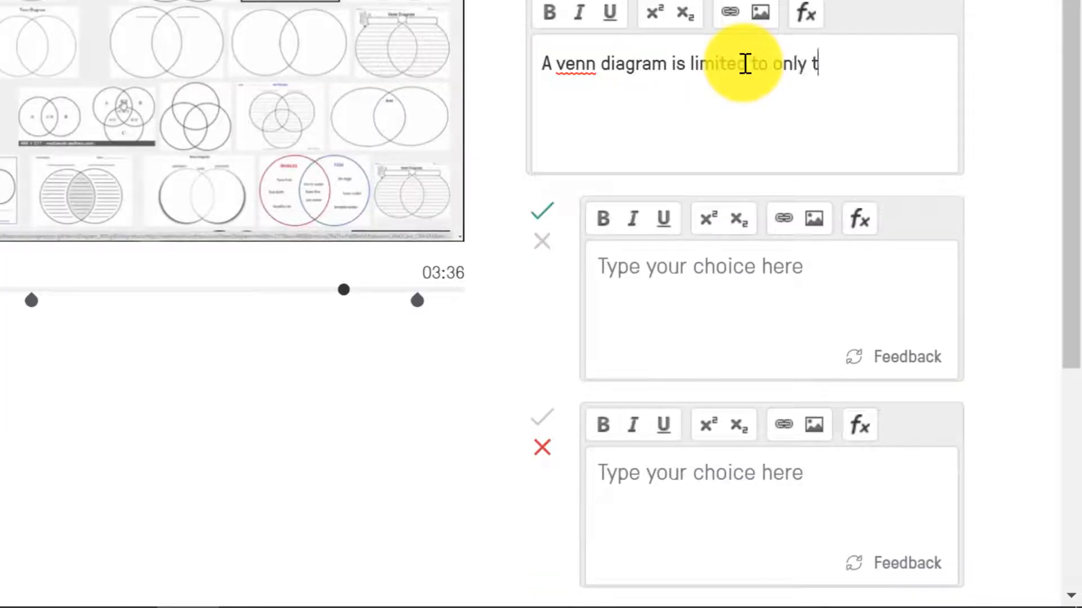
pyautogui.write('wo circle')
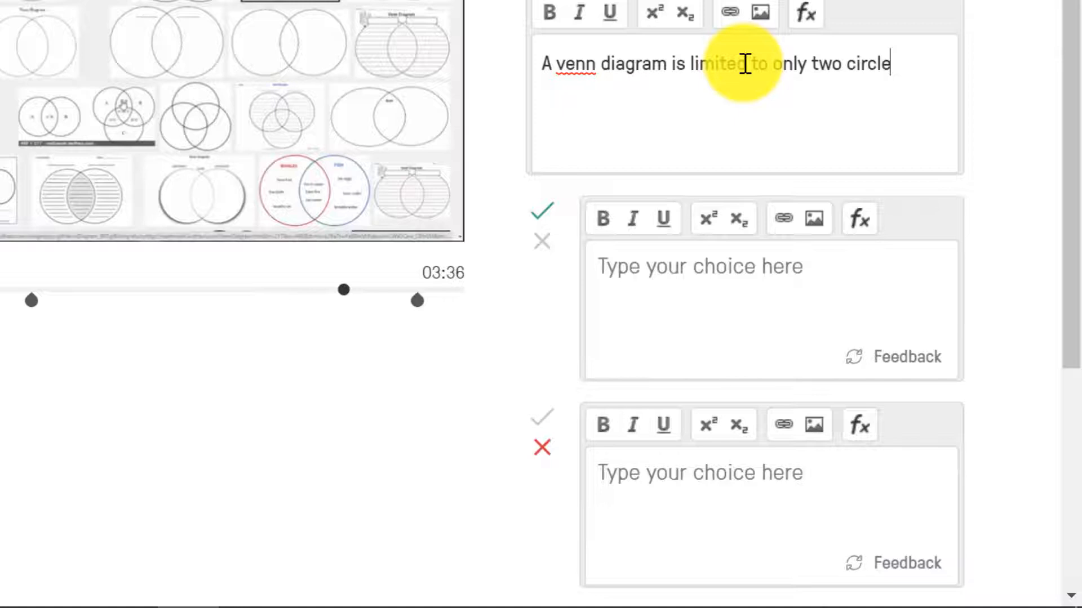
pyautogui.write('...')
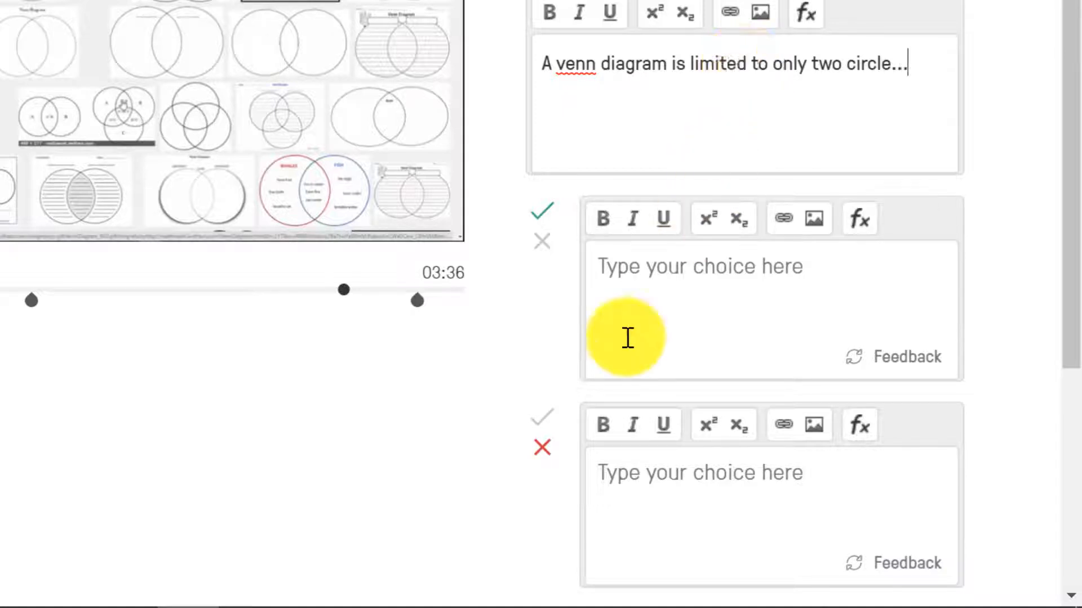
# Step: Enter "True" as the first answer choice and "False" as the second
pyautogui.click(626, 299)
pyautogui.write('True')
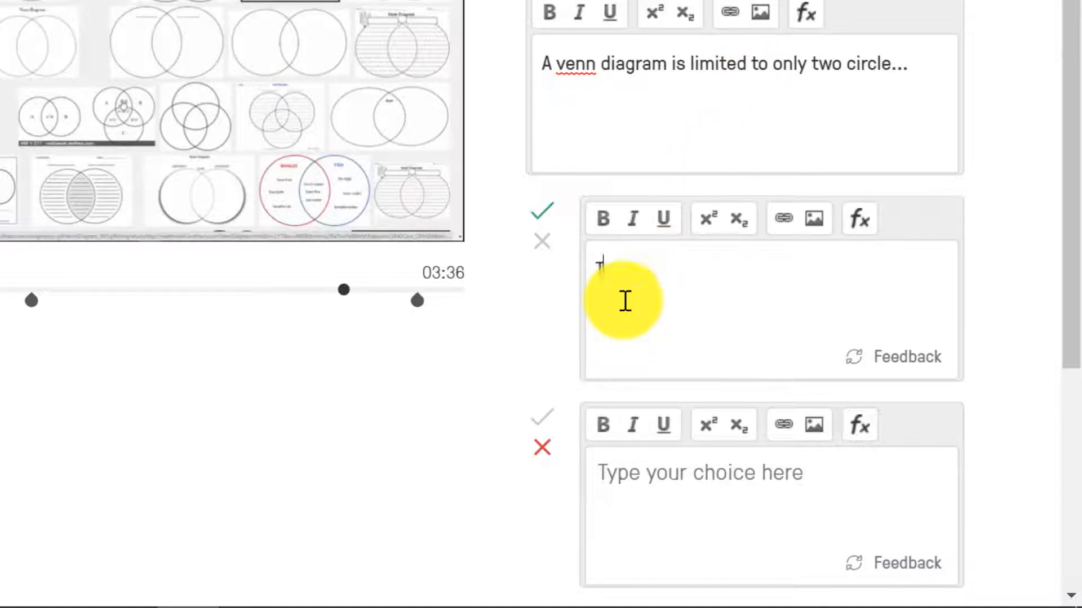
pyautogui.click(666, 490)
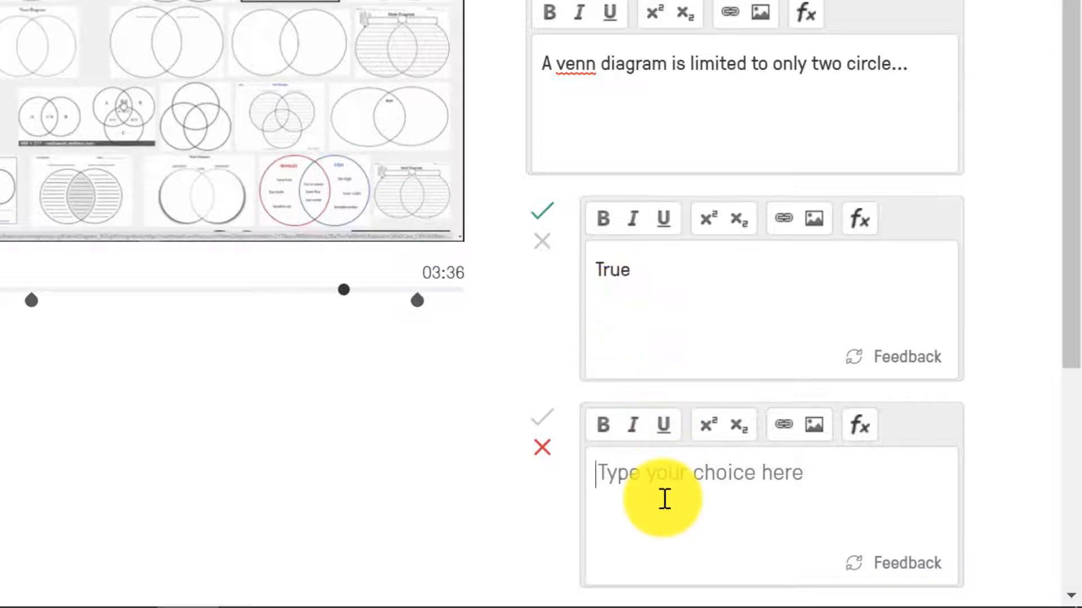
pyautogui.write('False')
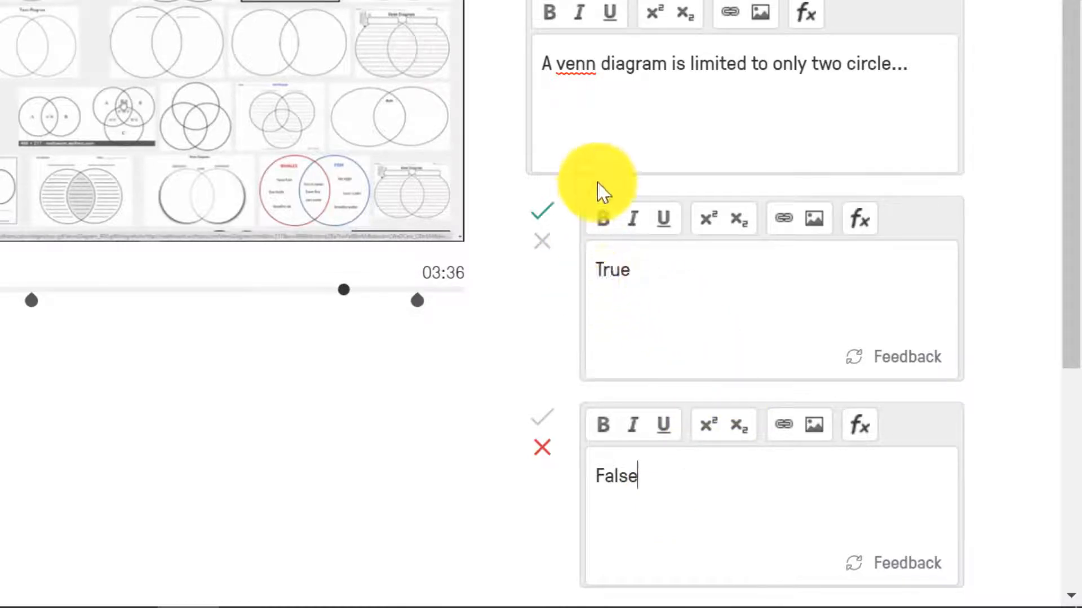
# Step: Mark the True choice as incorrect and the False choice as the correct answer
pyautogui.click(542, 243)
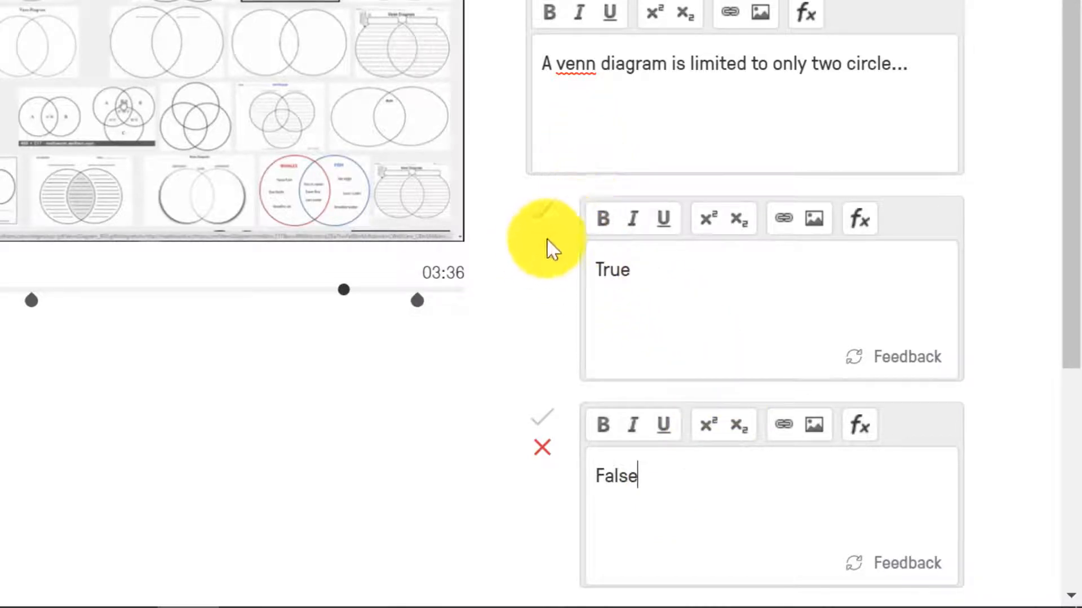
pyautogui.click(531, 240)
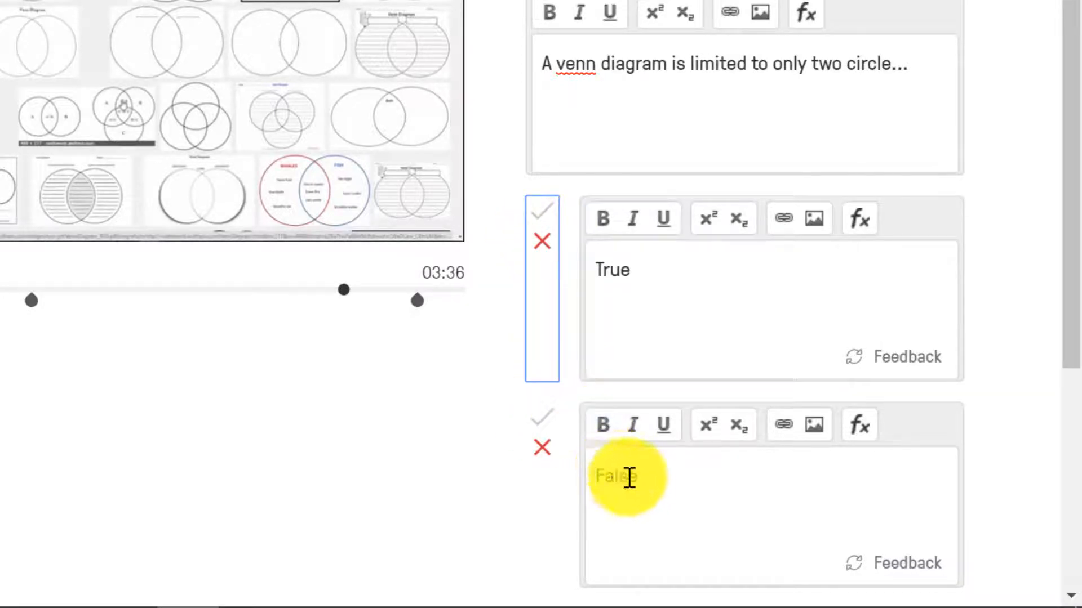
pyautogui.click(539, 422)
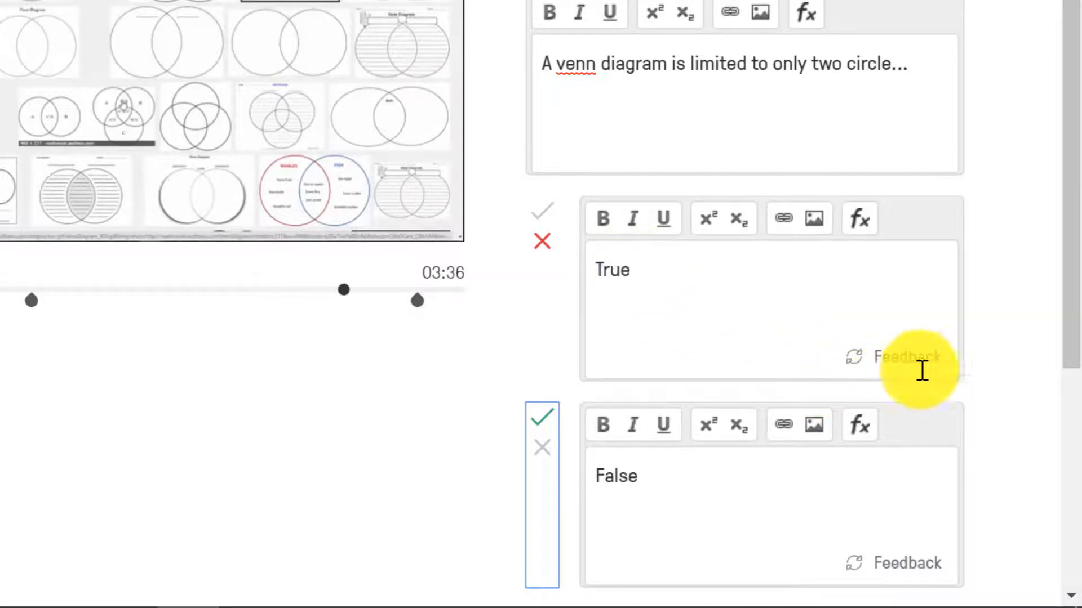
# Step: Add feedback to the True answer choice reading "No, a venn diagram can have more than two circles."
pyautogui.click(909, 357)
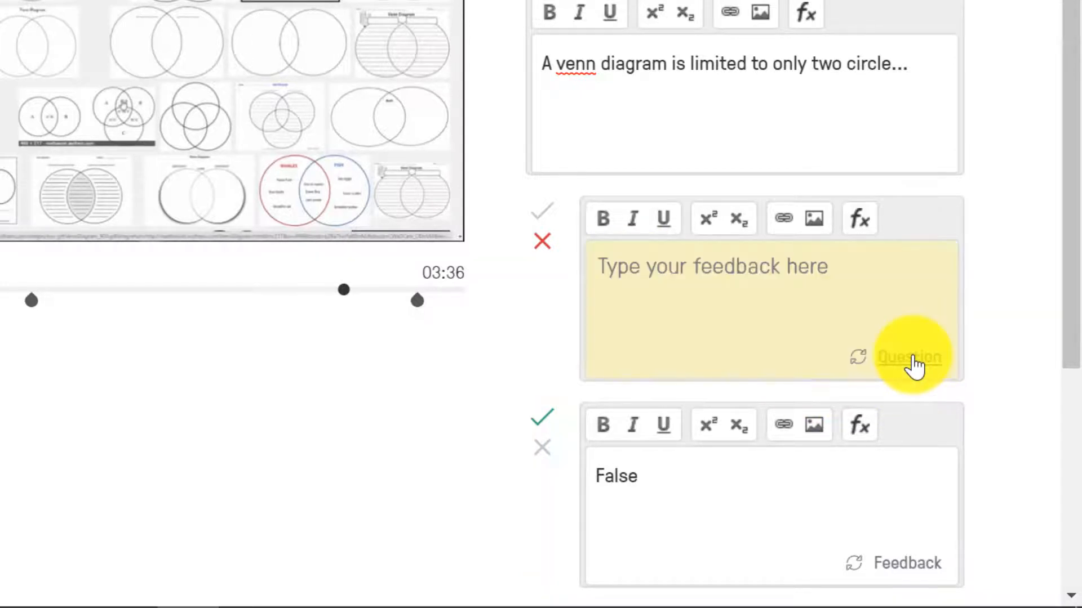
pyautogui.click(771, 323)
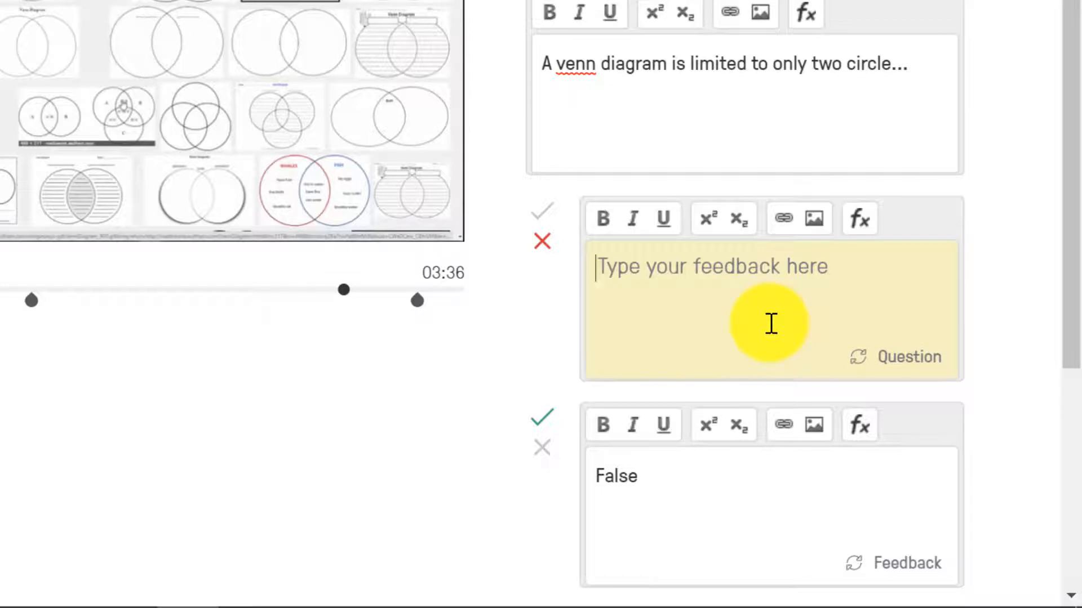
pyautogui.write('No')
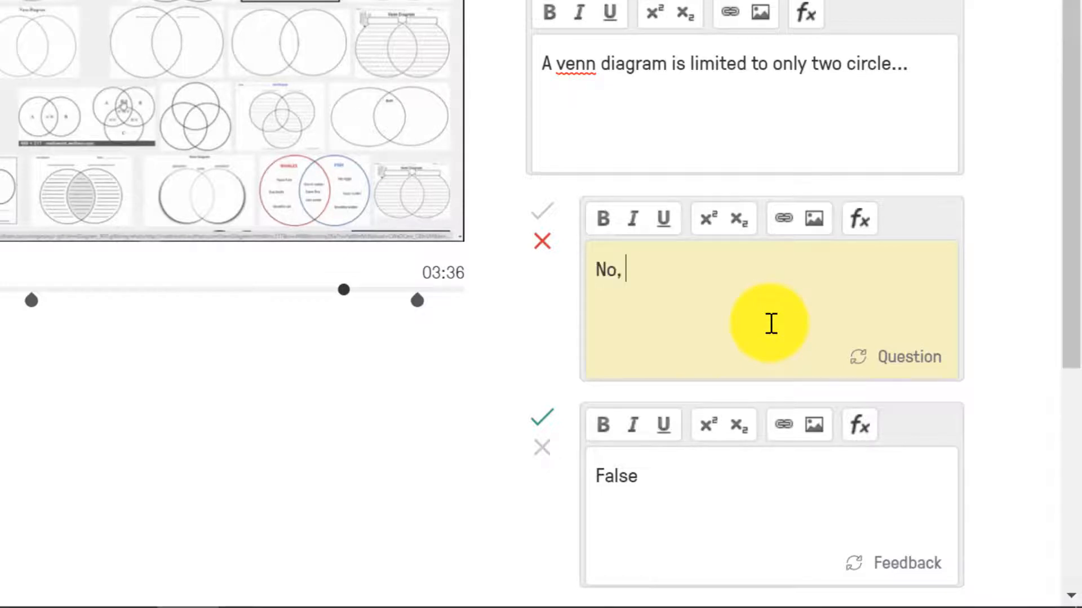
pyautogui.write(', A')
pyautogui.press('BackSpace')
pyautogui.write('a venn ')
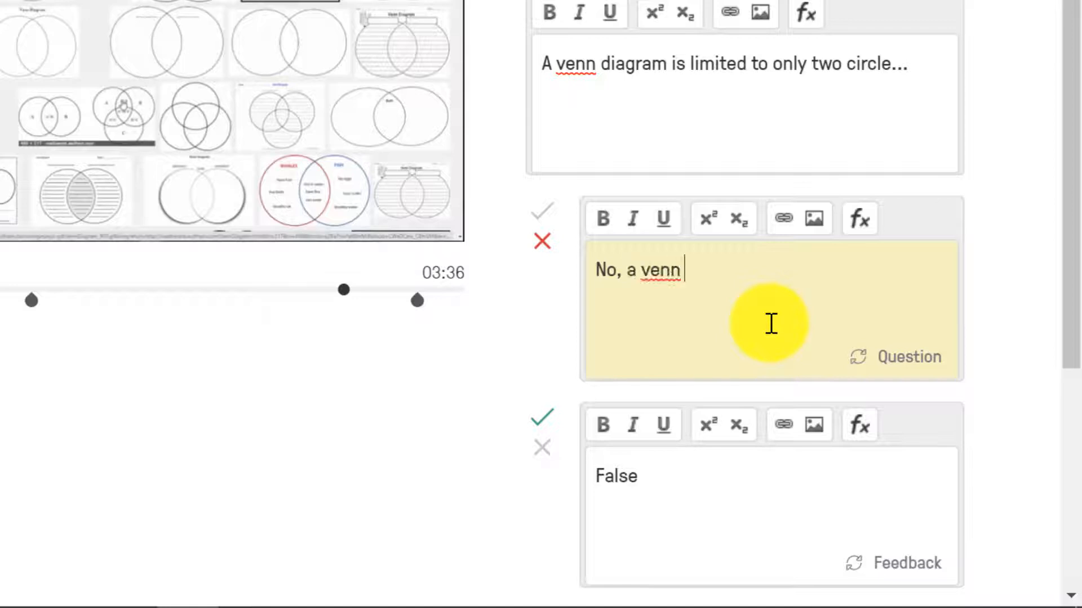
pyautogui.write('diagram ')
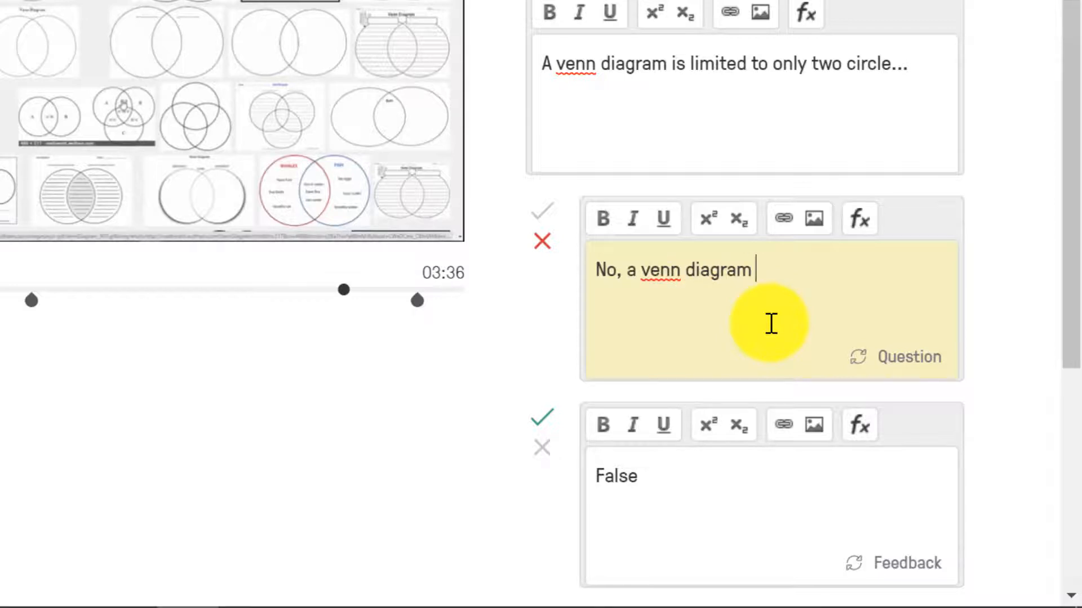
pyautogui.write('can ha')
pyautogui.press('BackSpace')
pyautogui.press('BackSpace')
pyautogui.write('an have more th')
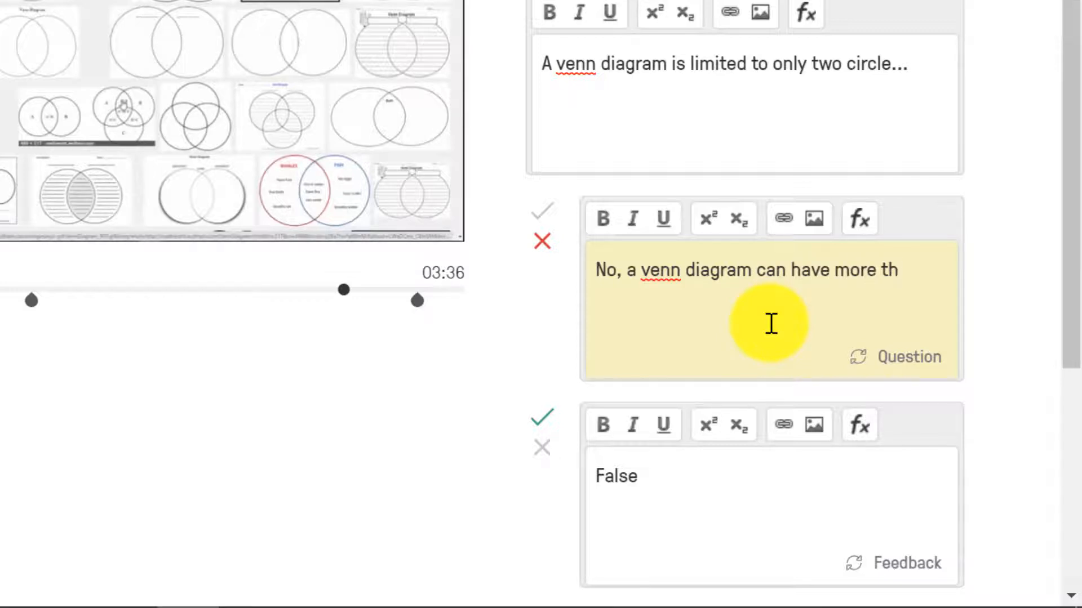
pyautogui.write('an two circles.')
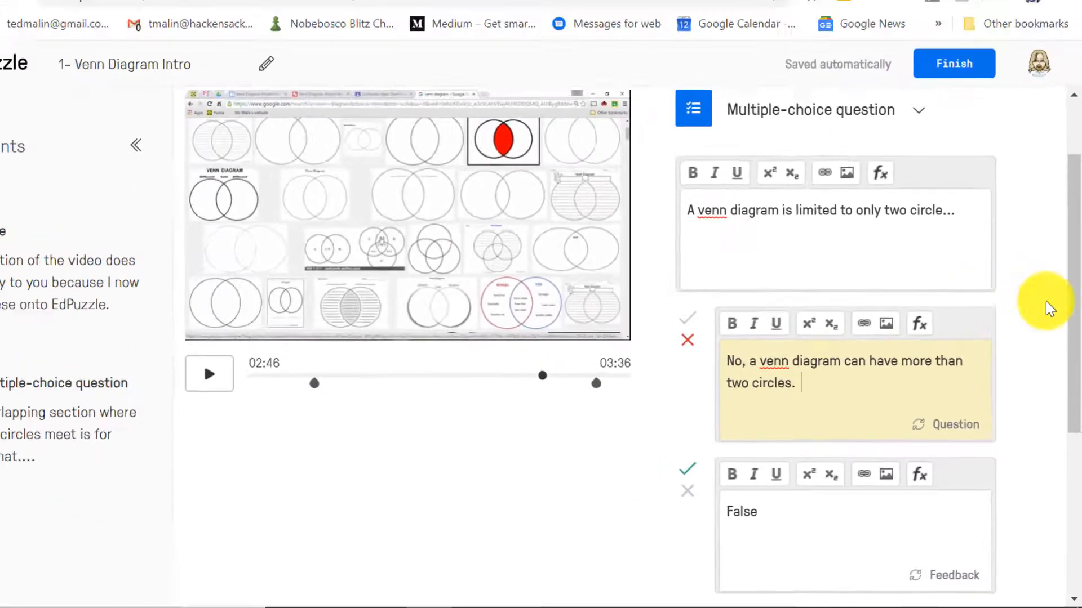
# Step: Save the multiple-choice question with its True and False answer choices
pyautogui.scroll(-1, 1073, 315)
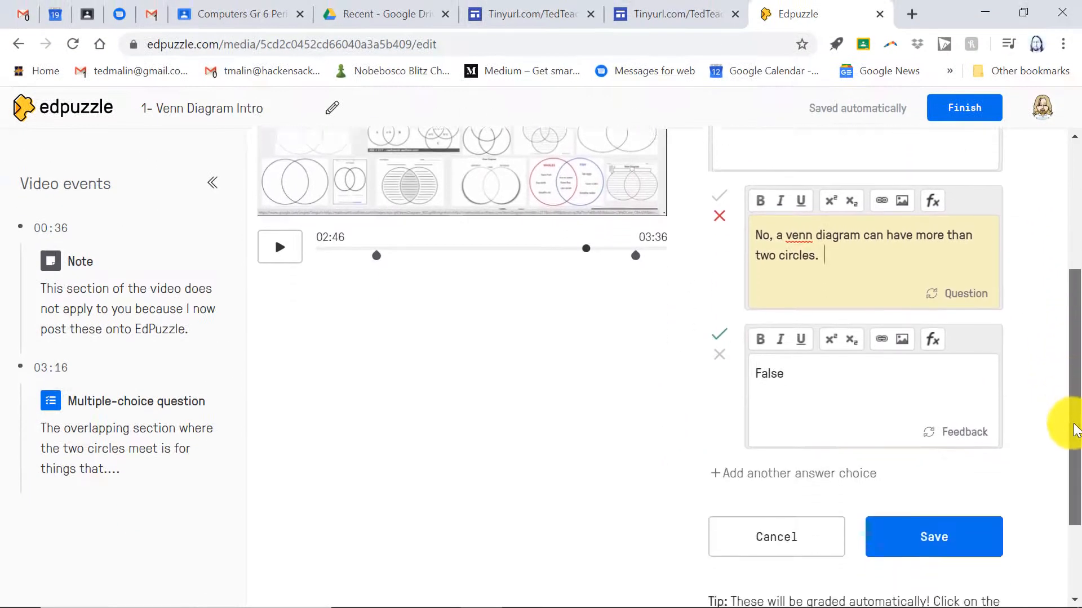
pyautogui.moveTo(1076, 430); pyautogui.dragTo(1070, 459)
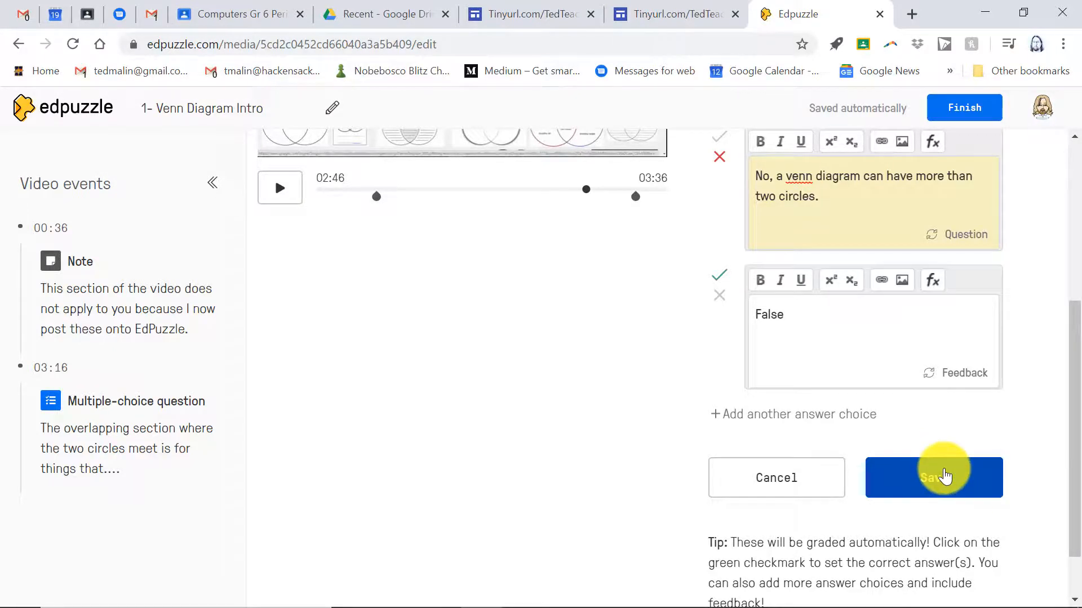
pyautogui.click(945, 476)
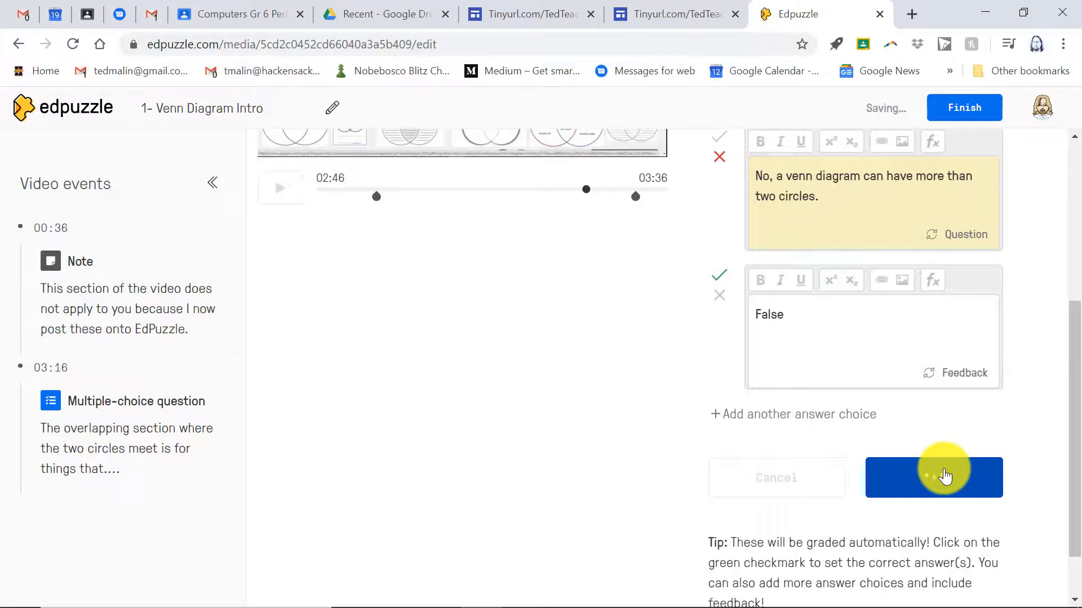
# Step: Preview the saved question at 02:46 on the video timeline, and finish editing the video
pyautogui.click(586, 494)
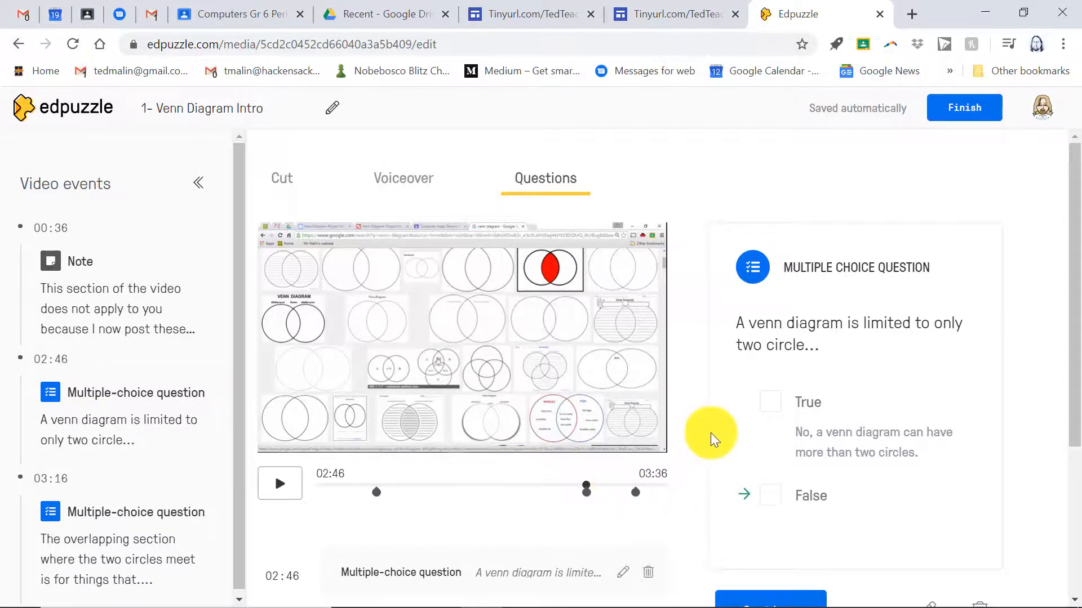
pyautogui.scroll(-2, 707, 437)
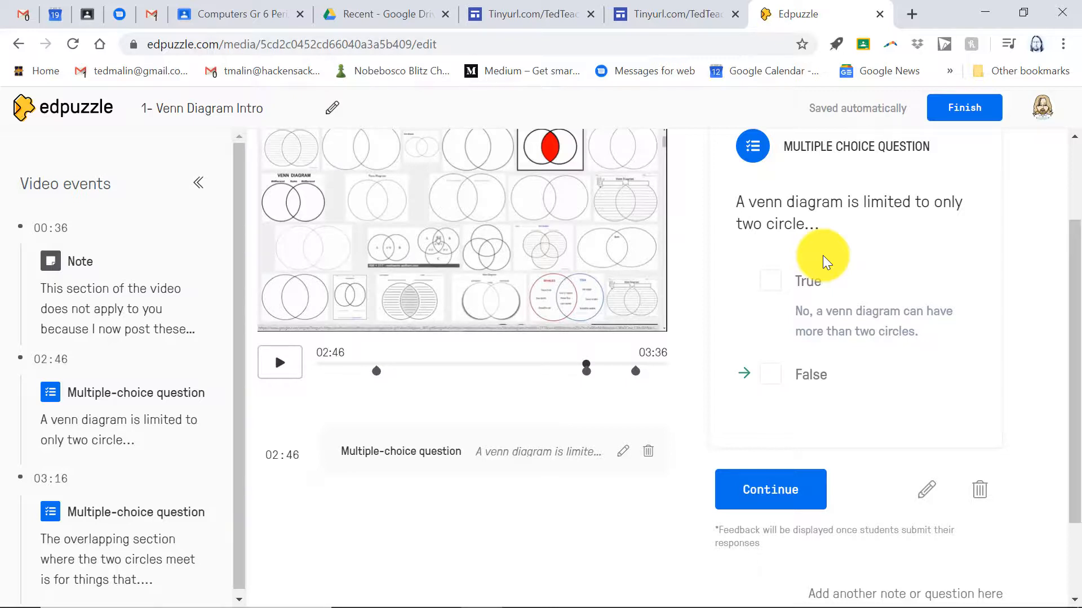
pyautogui.click(770, 490)
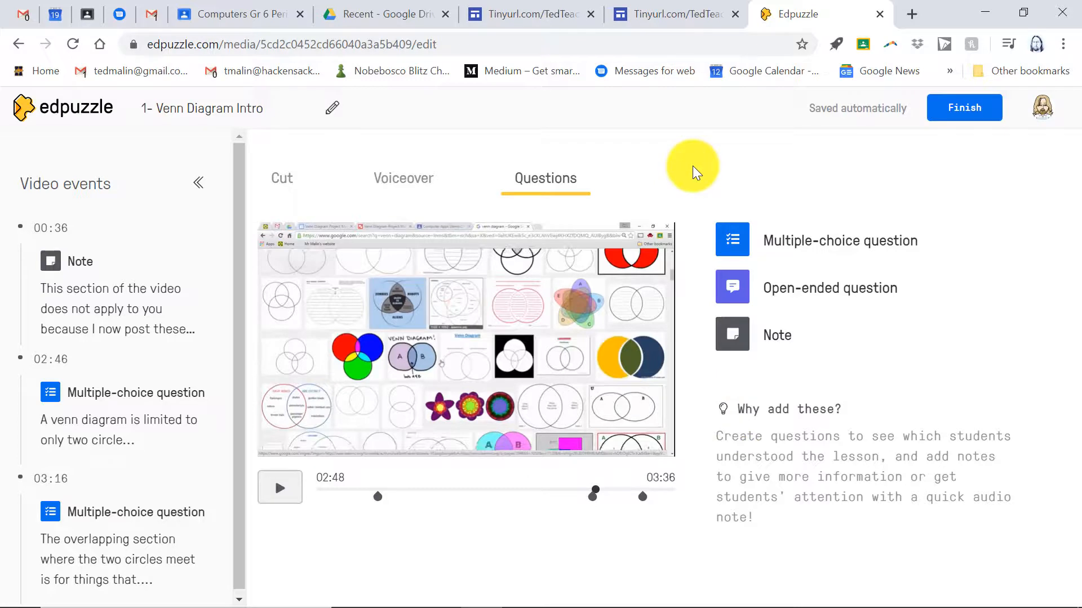
pyautogui.click(950, 112)
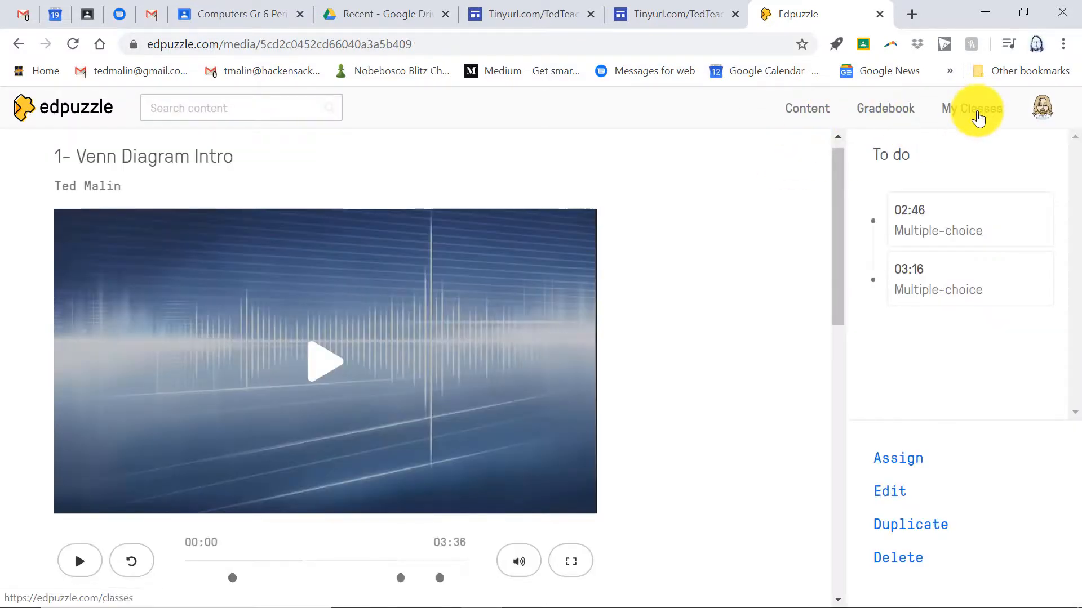
# Step: Open the WeVideo Introduction Part 2 assignment of the Computers Gr 5 Even class and review the students' progress and grades
pyautogui.click(973, 116)
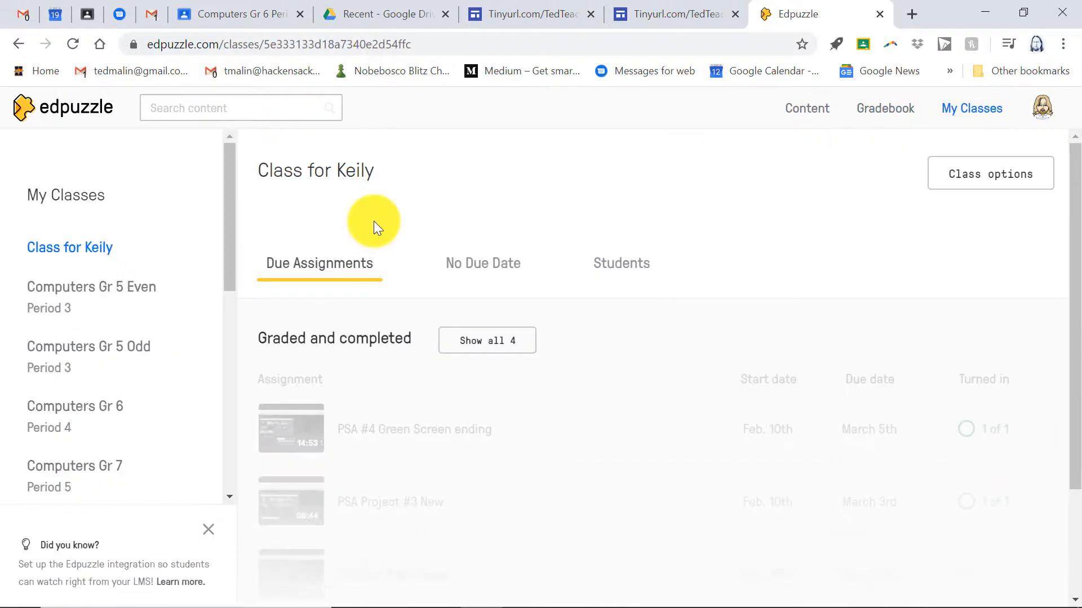
pyautogui.click(118, 288)
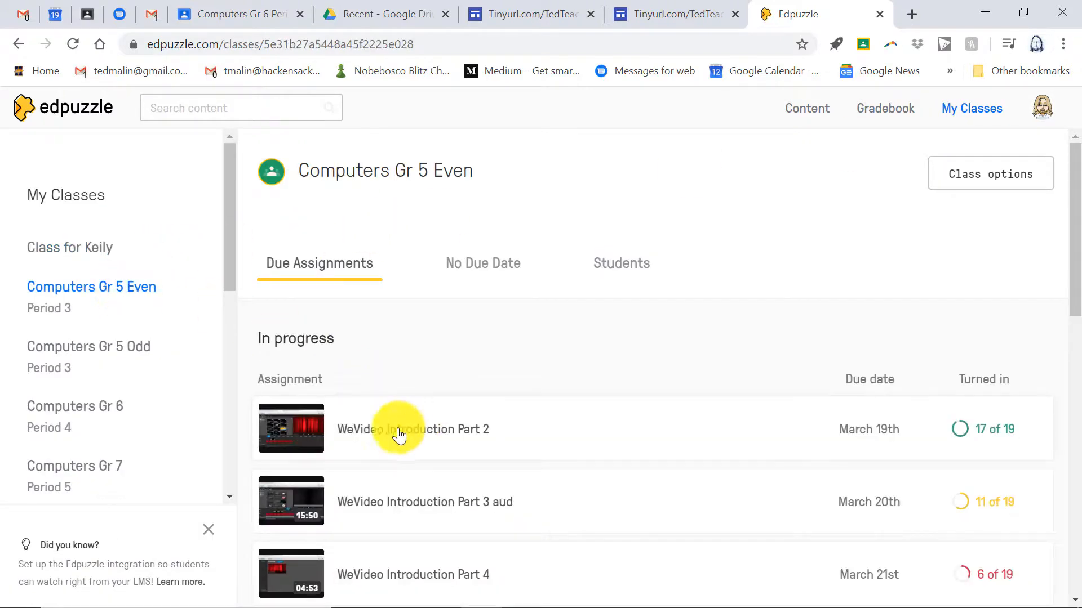
pyautogui.click(416, 440)
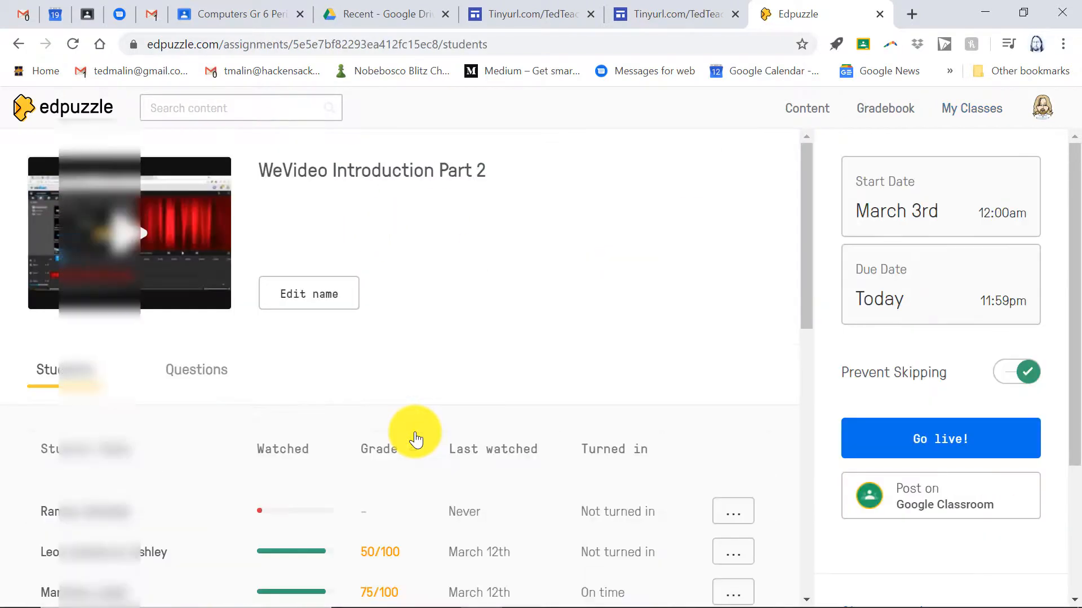
pyautogui.scroll(-8, 416, 439)
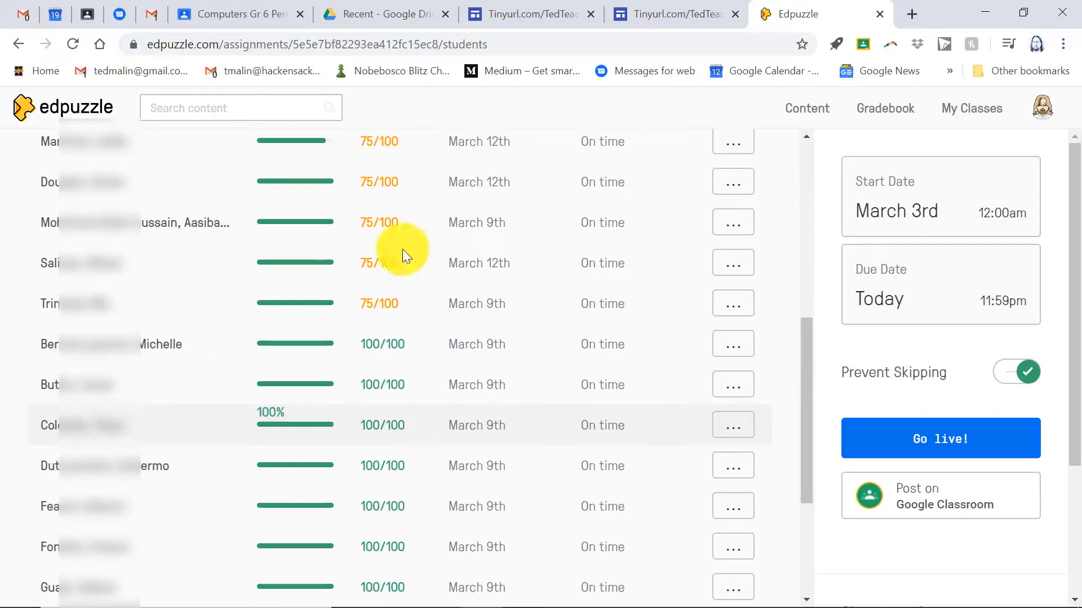
pyautogui.scroll(-3, 408, 436)
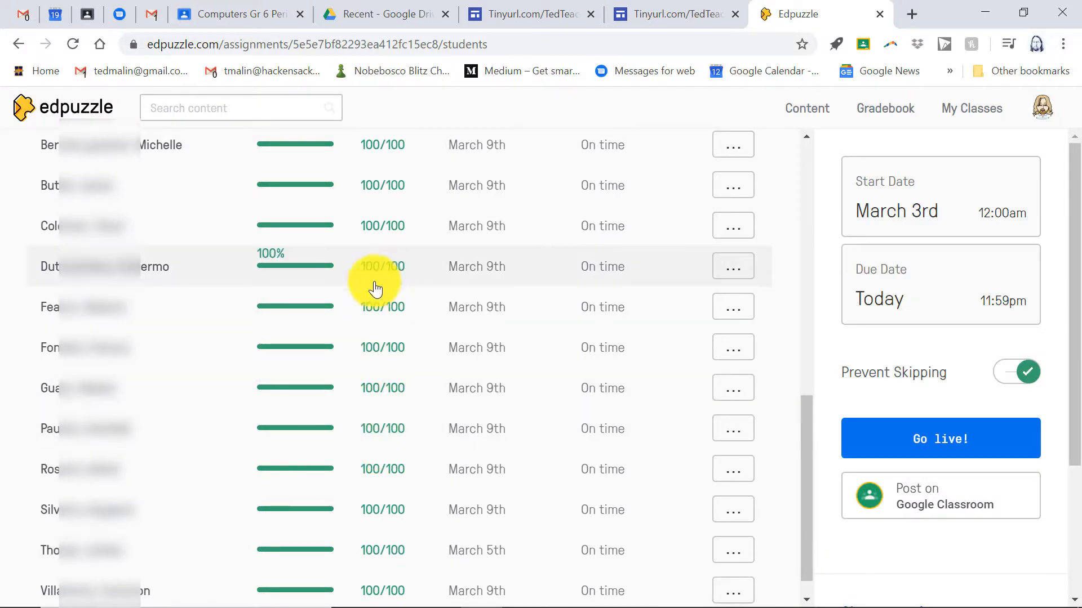
pyautogui.scroll(3, 398, 495)
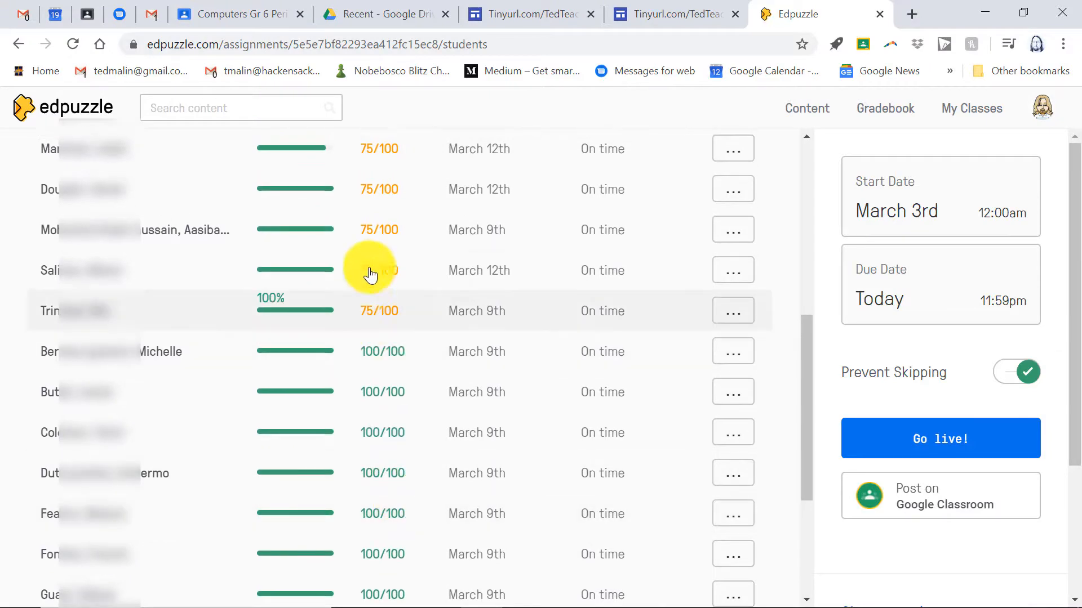
pyautogui.scroll(1, 371, 258)
pyautogui.scroll(-5, 372, 258)
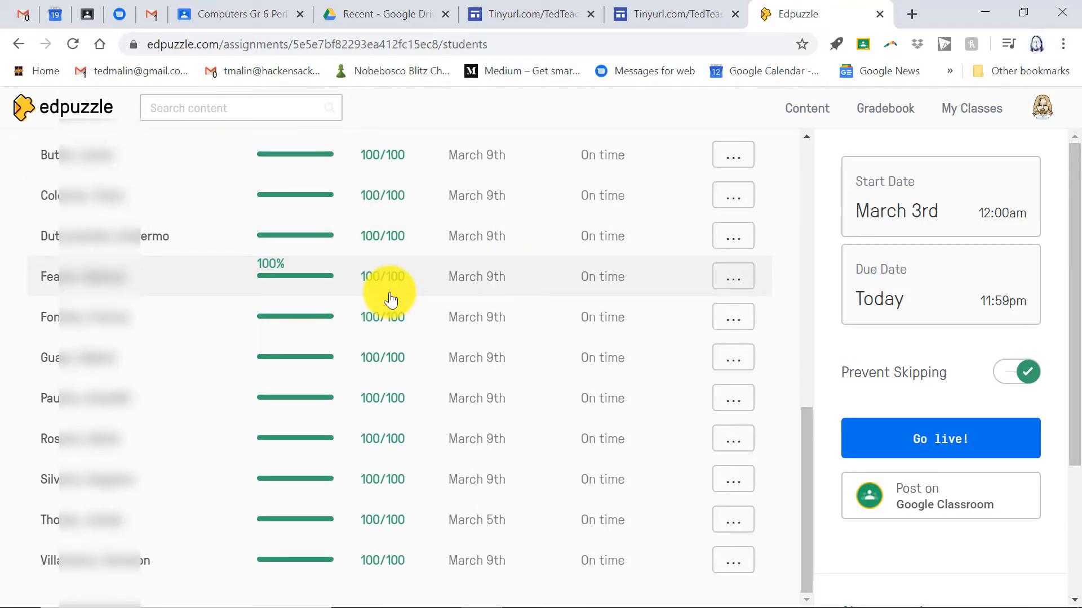
pyautogui.moveTo(423, 597)
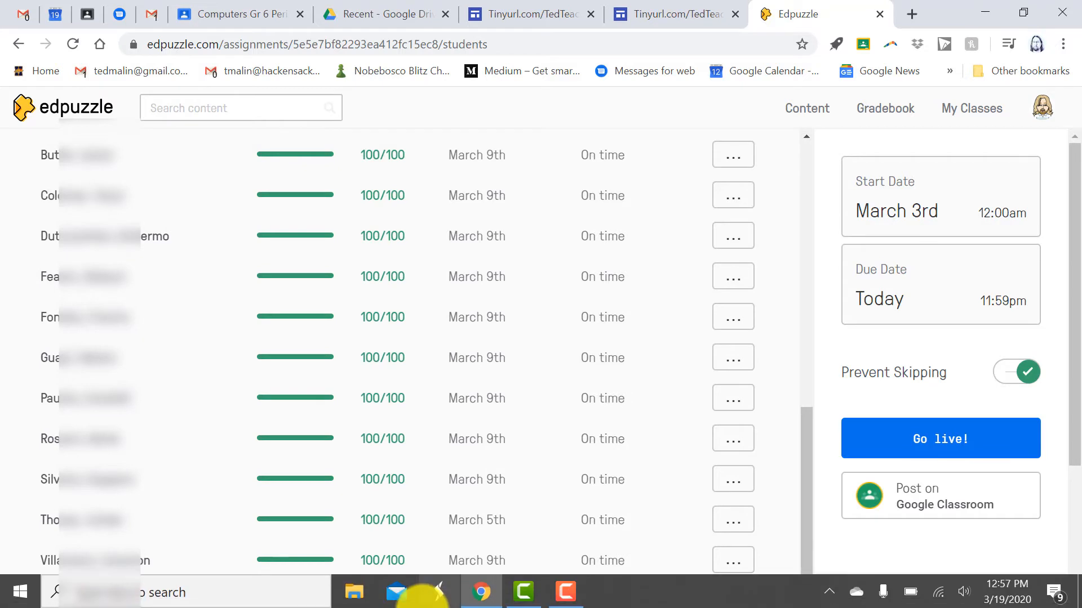
pyautogui.moveTo(566, 600)
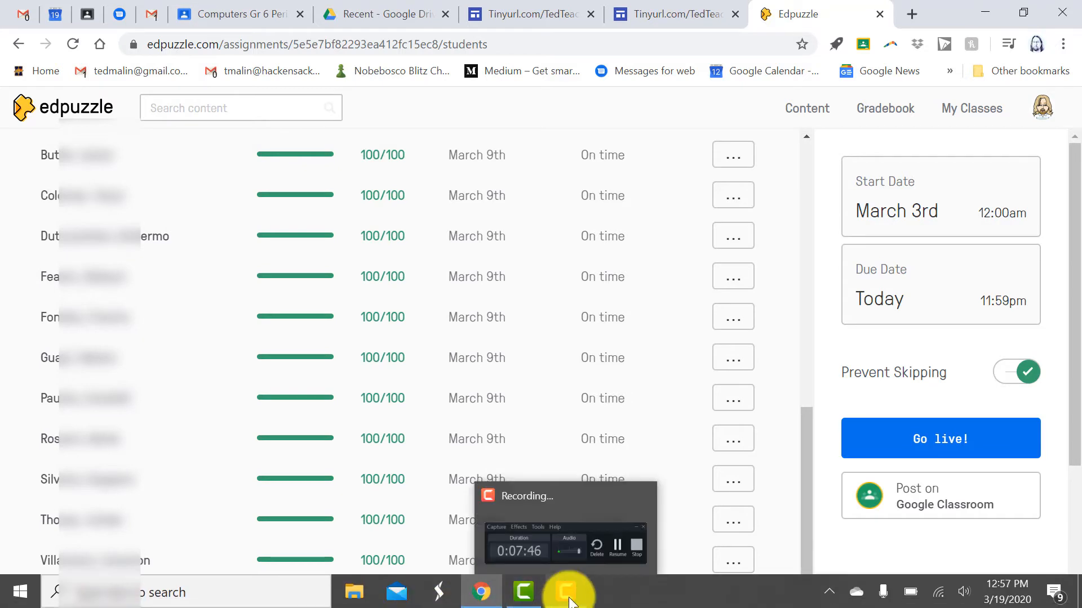